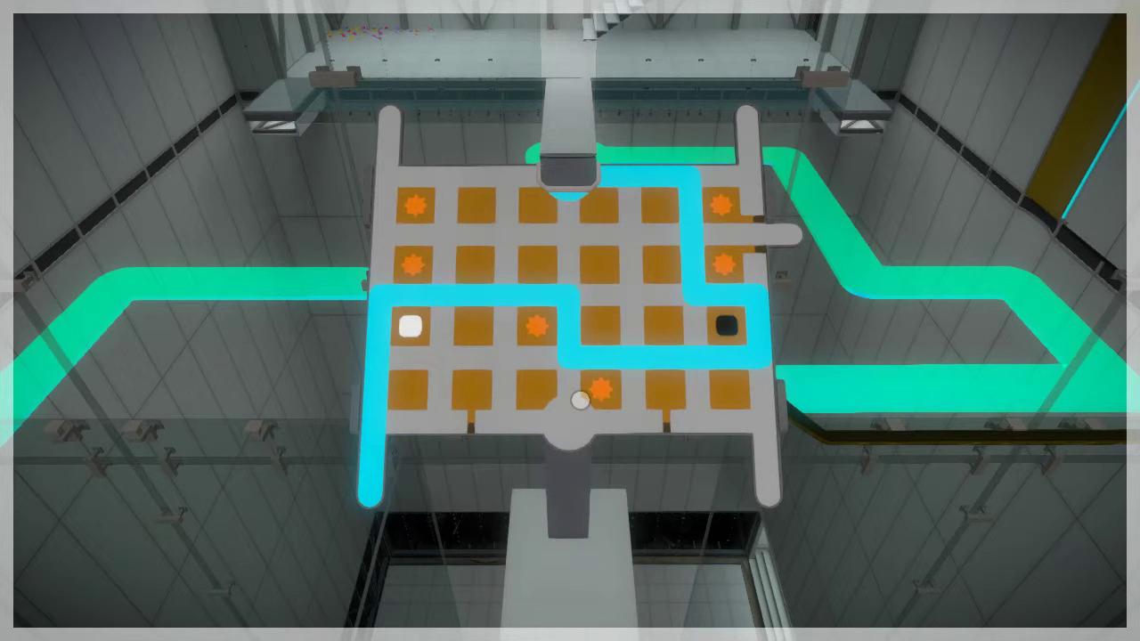
# - Start tracing a line on the orange star panel
pyautogui.click(574, 424)
# - Leave the orange panel, walk down the stairs and across the room
pyautogui.rightClick(570, 320)
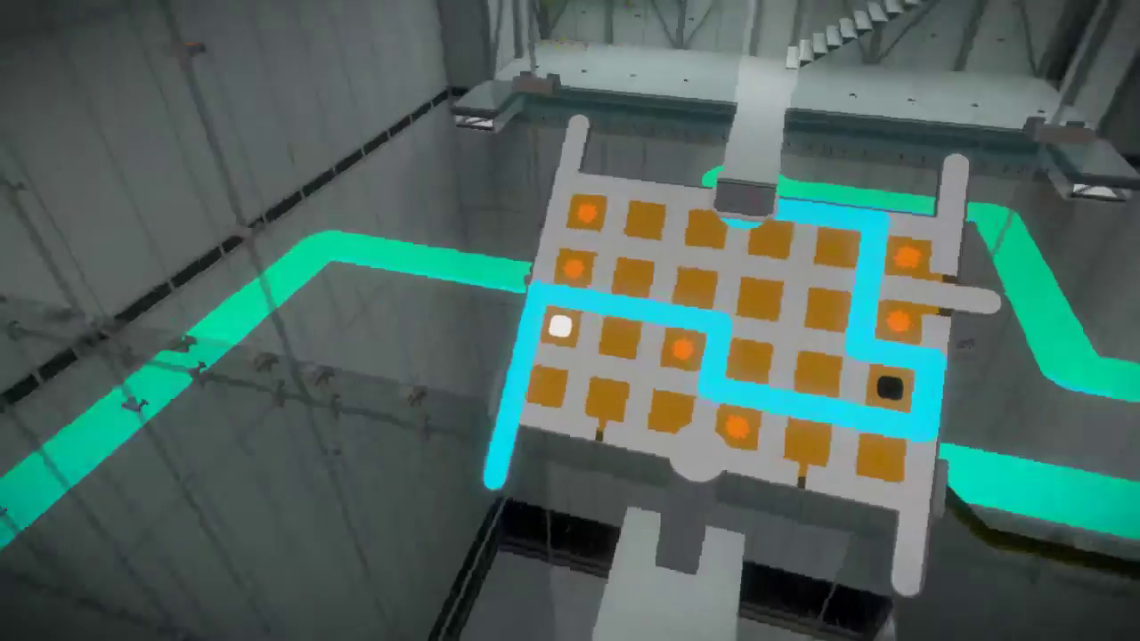
pyautogui.press('w')
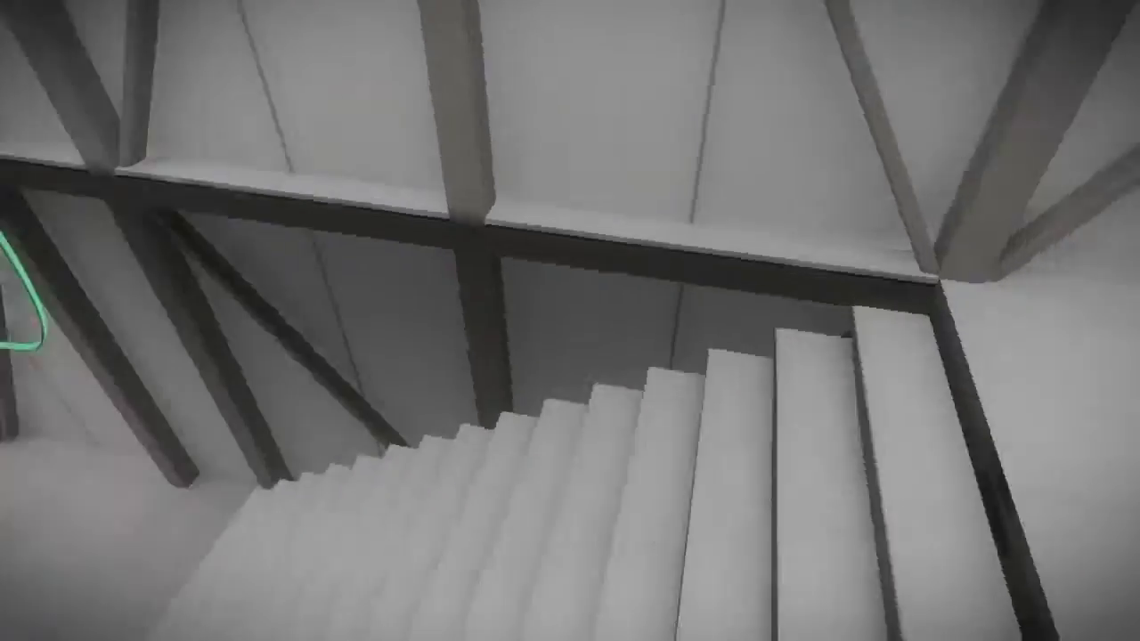
pyautogui.press('w')
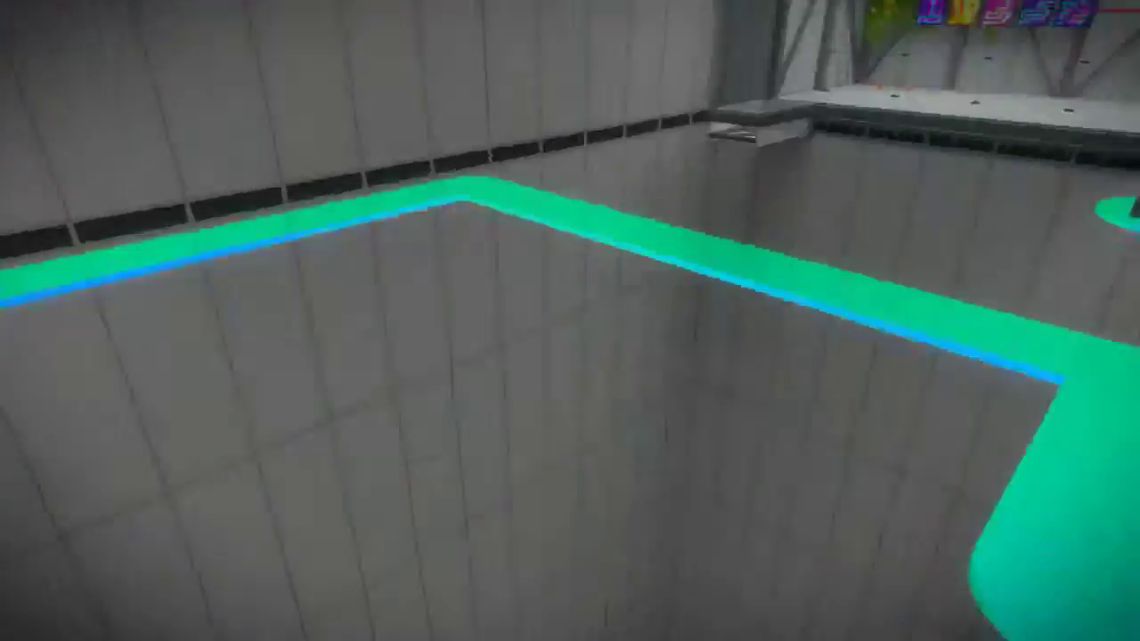
pyautogui.press('w')
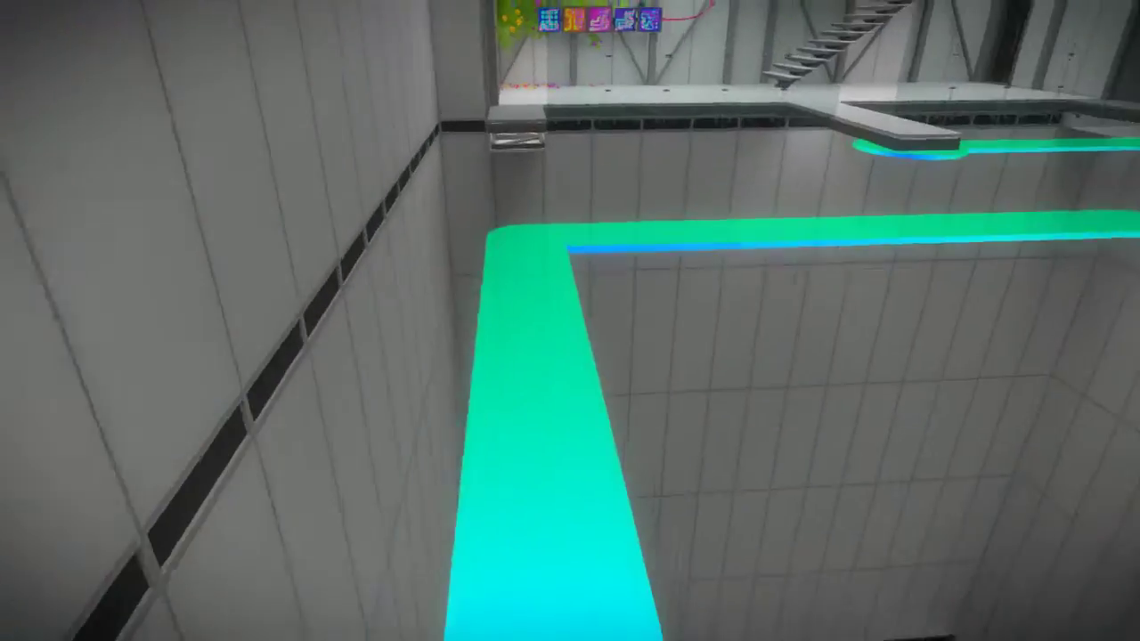
# - Head to the far platform and climb the staircase up to the blue panel
pyautogui.press('w')
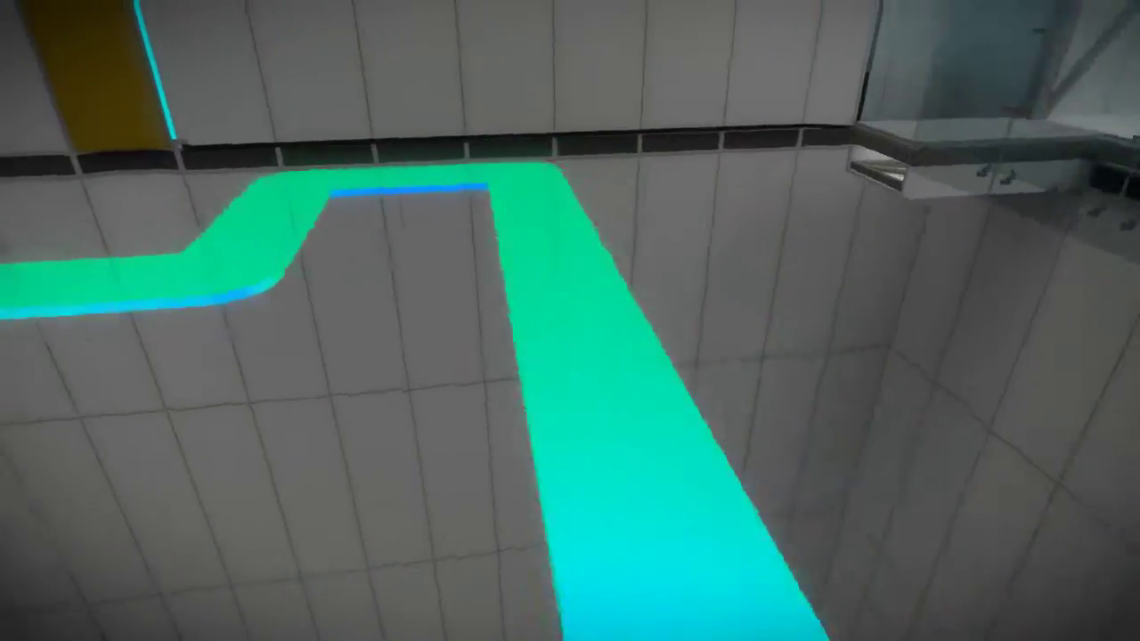
pyautogui.press('w')
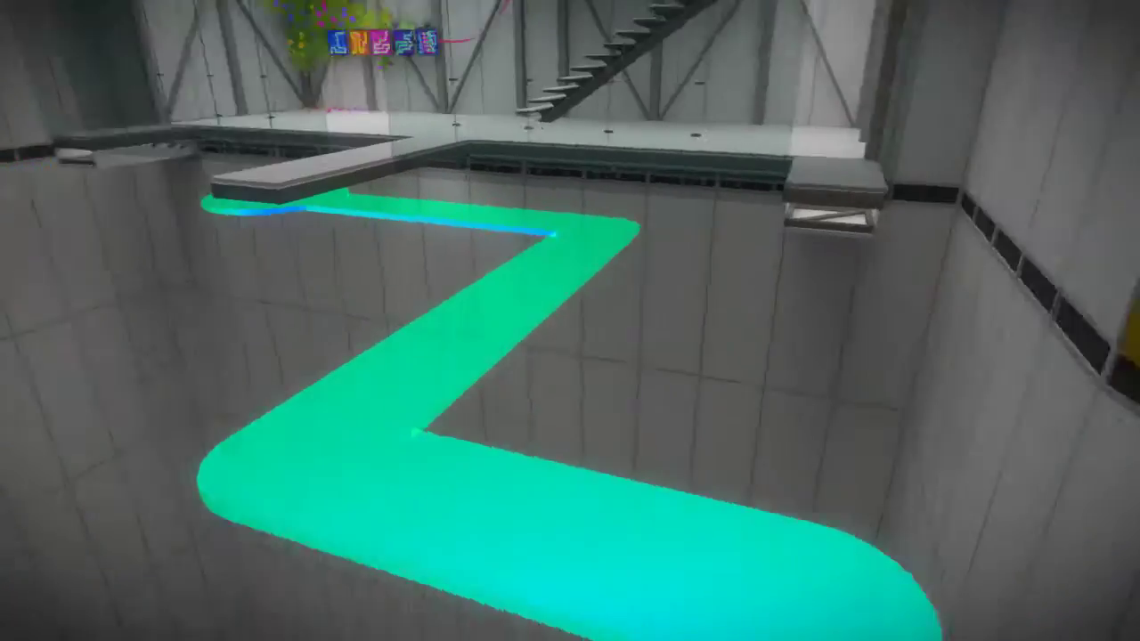
pyautogui.press('w')
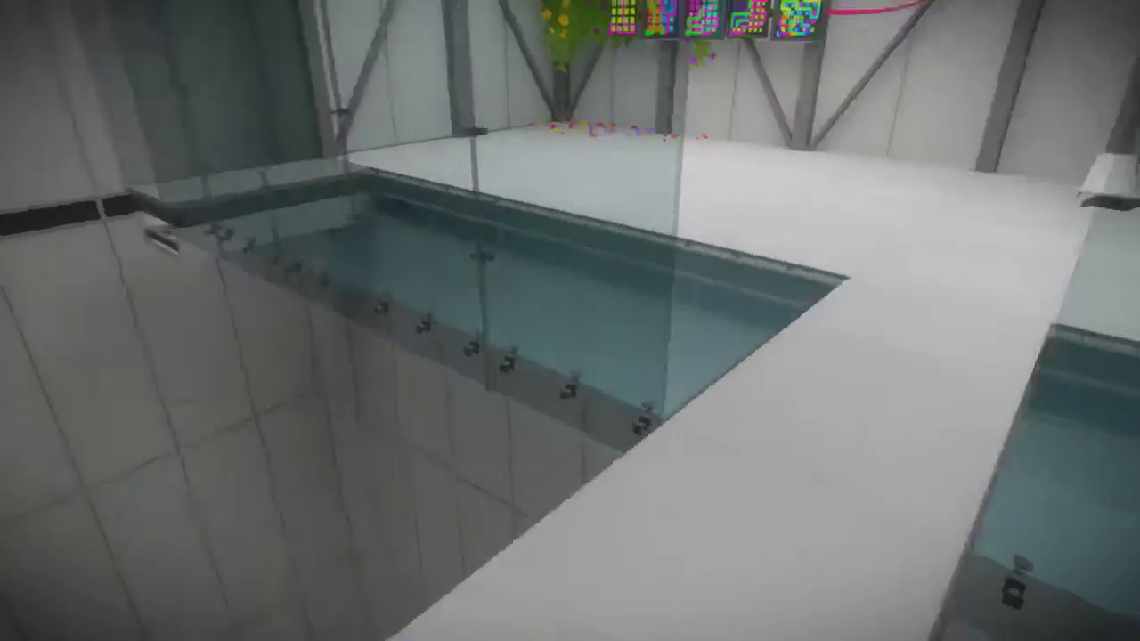
pyautogui.press('w')
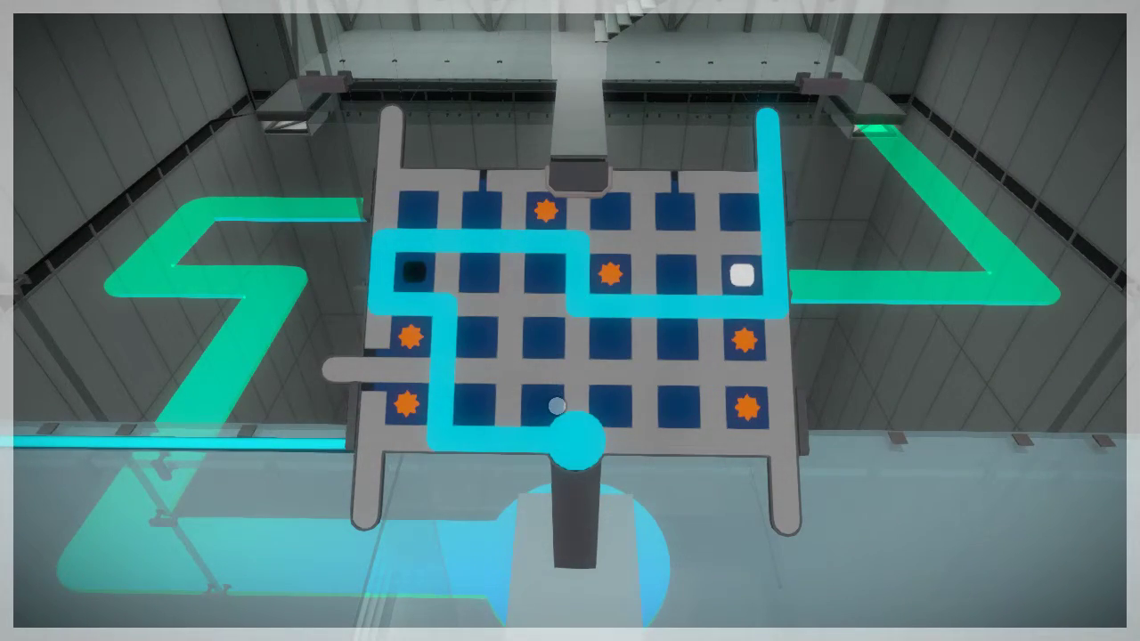
# - Test a line extended up to the top-right edge of the blue panel
pyautogui.click(585, 430)
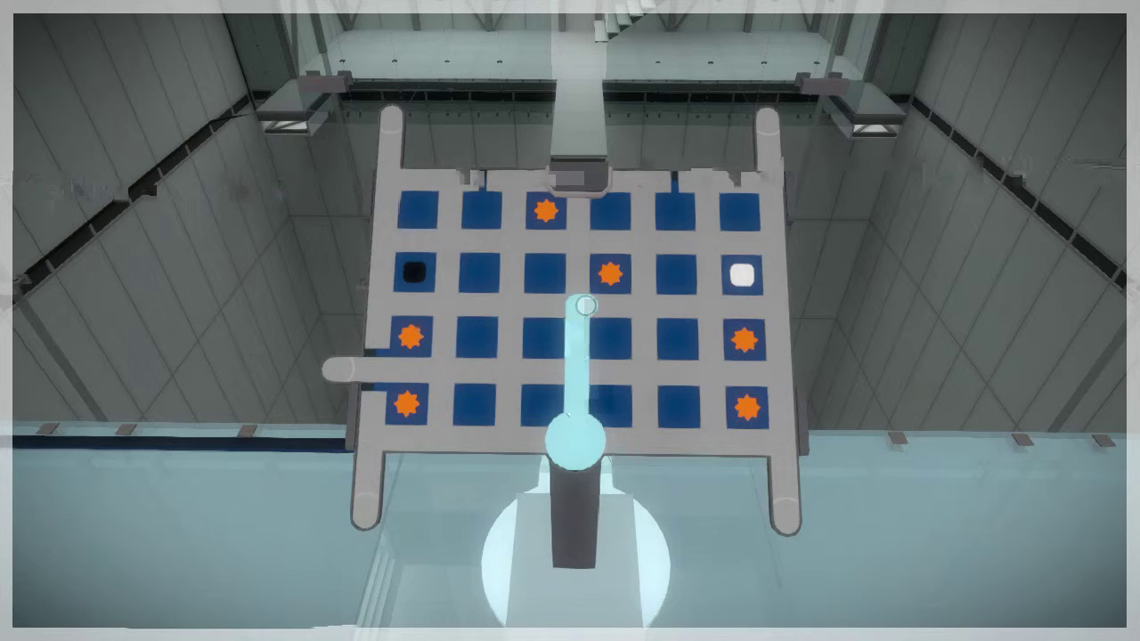
pyautogui.moveTo(647, 306); pyautogui.dragTo(769, 118)
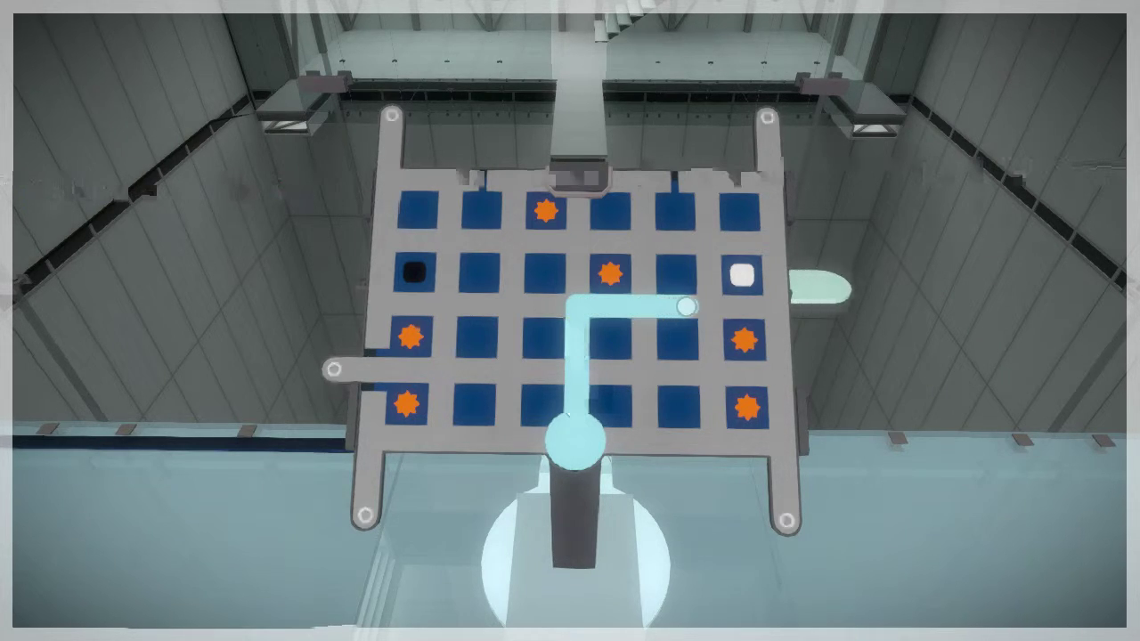
pyautogui.click(768, 118)
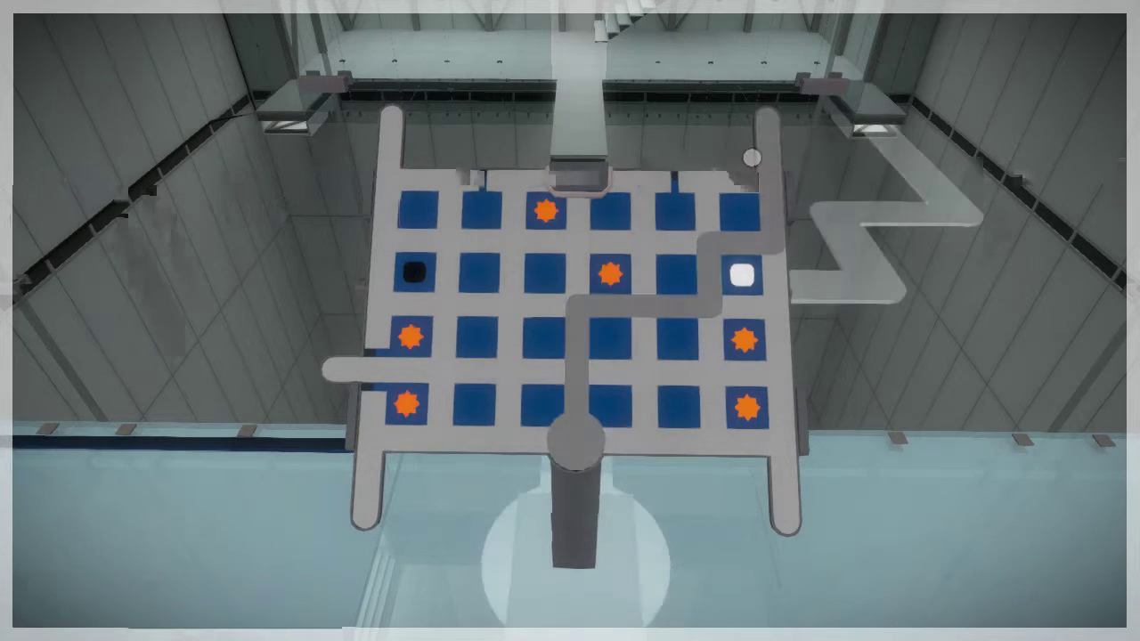
# - Route a line right along the bottom, up around the white square, then out the top-left exit
pyautogui.click(579, 441)
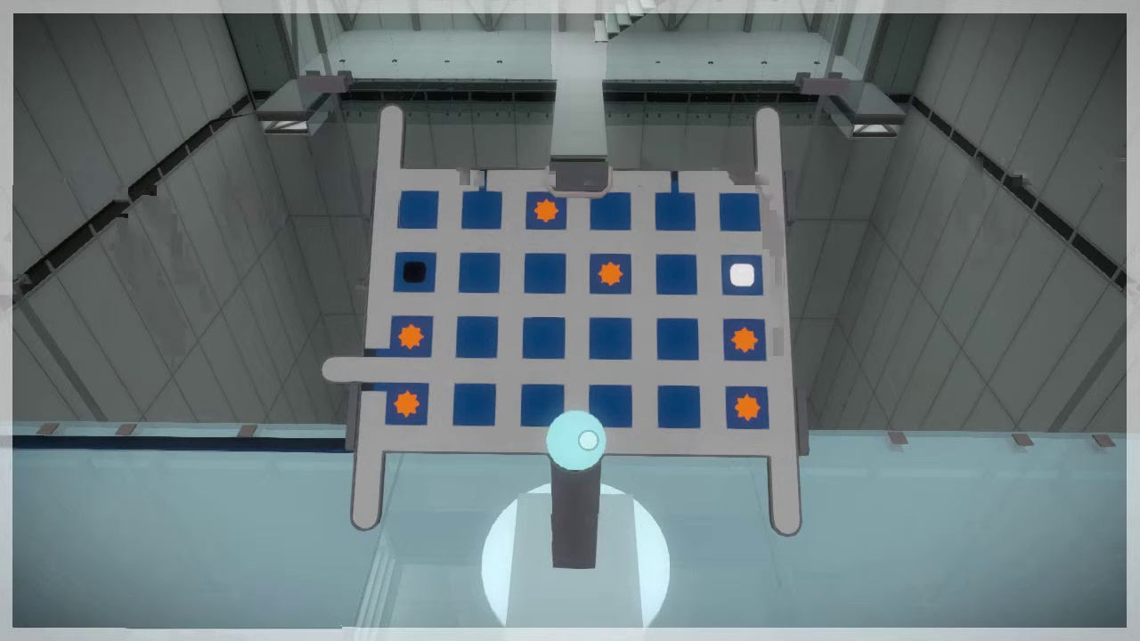
pyautogui.moveTo(588, 441)
pyautogui.mouseDown()
pyautogui.moveTo(695, 442)
pyautogui.moveTo(726, 307)
pyautogui.moveTo(768, 309)
pyautogui.mouseUp()
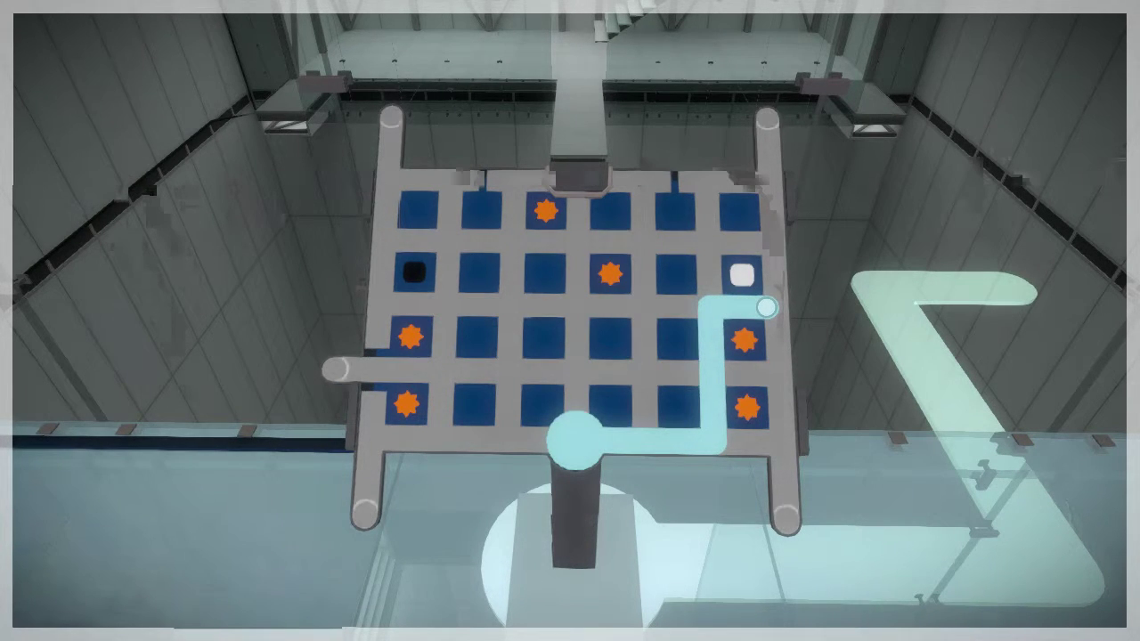
pyautogui.moveTo(767, 309)
pyautogui.mouseDown()
pyautogui.moveTo(773, 242)
pyautogui.moveTo(694, 242)
pyautogui.moveTo(642, 267)
pyautogui.moveTo(623, 306)
pyautogui.moveTo(552, 306)
pyautogui.mouseUp()
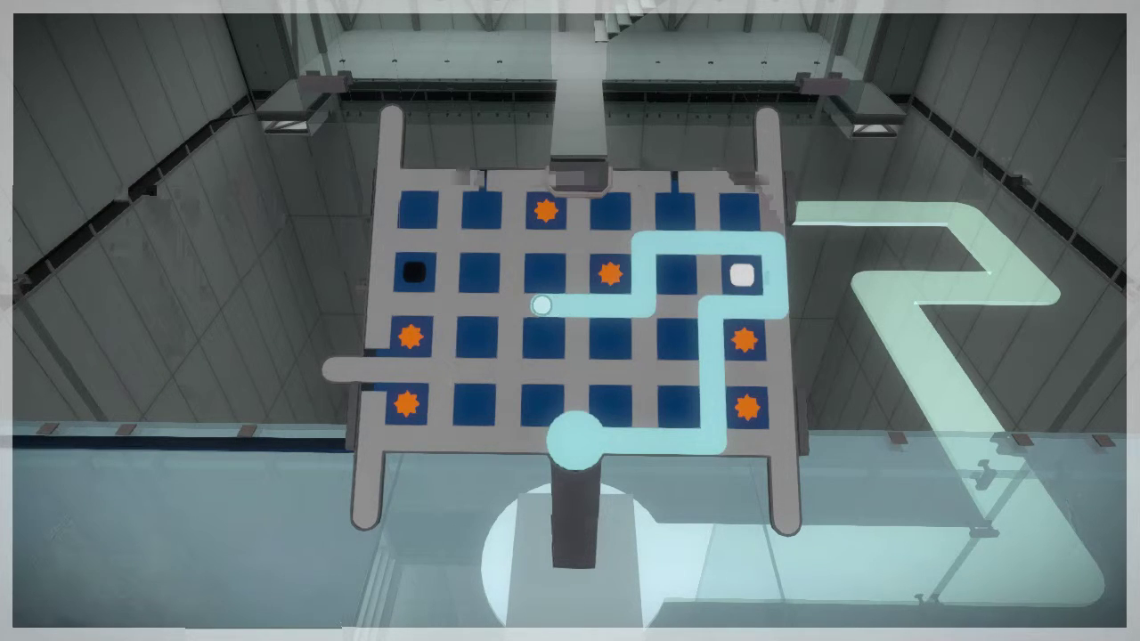
pyautogui.moveTo(541, 306)
pyautogui.mouseDown()
pyautogui.moveTo(393, 305)
pyautogui.moveTo(393, 116)
pyautogui.mouseUp()
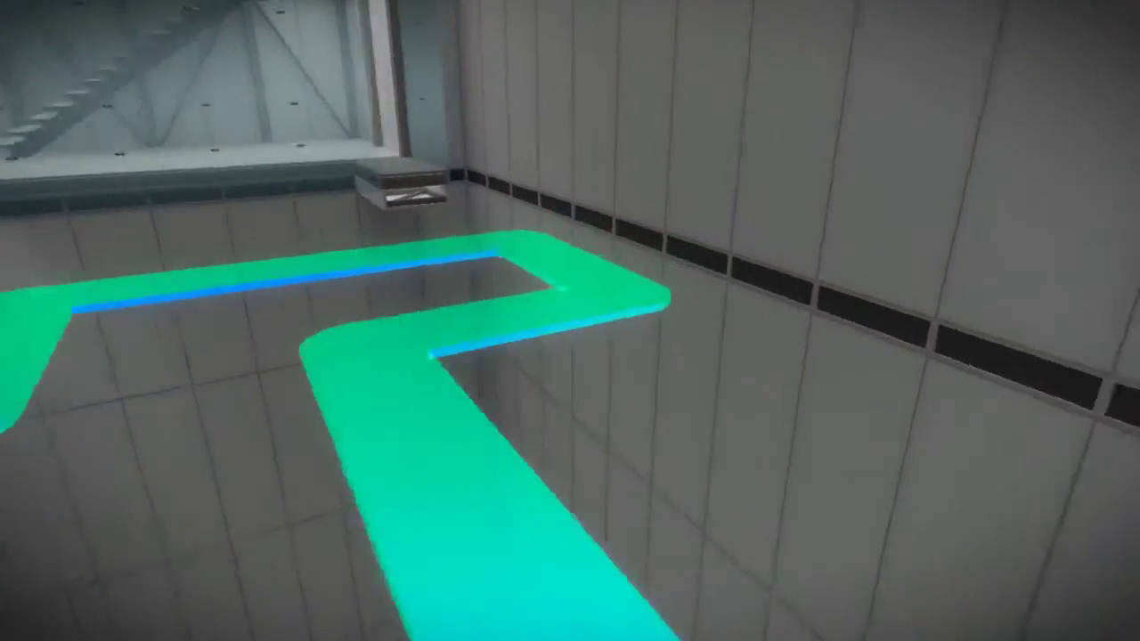
pyautogui.press('w')
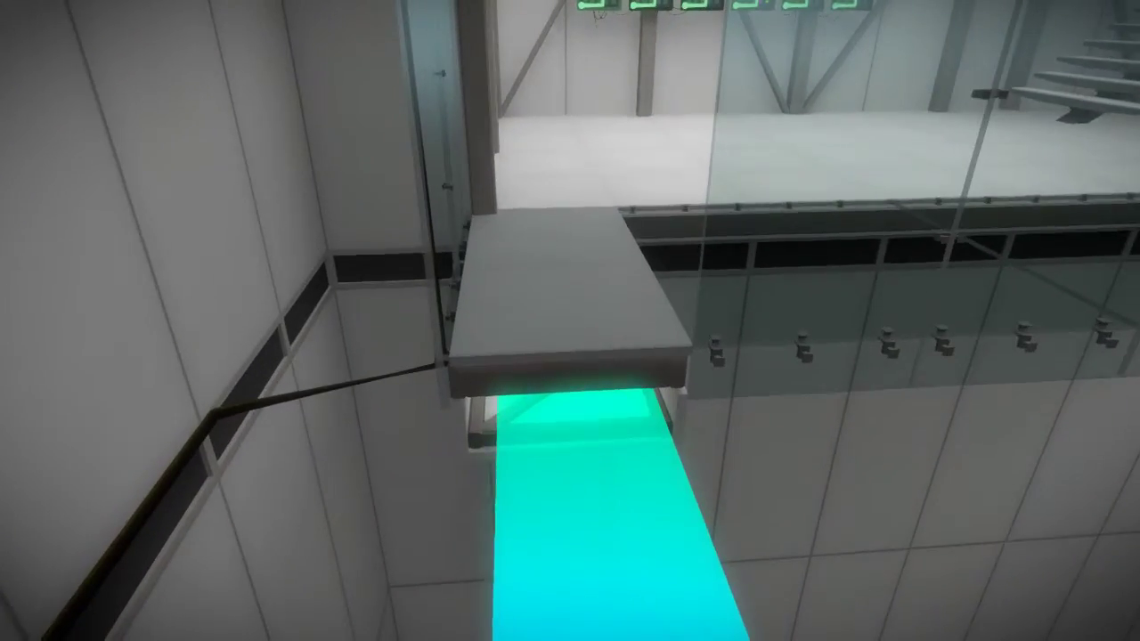
# - Walk down into the big room and turn to face the platform and staircase
pyautogui.press('w')
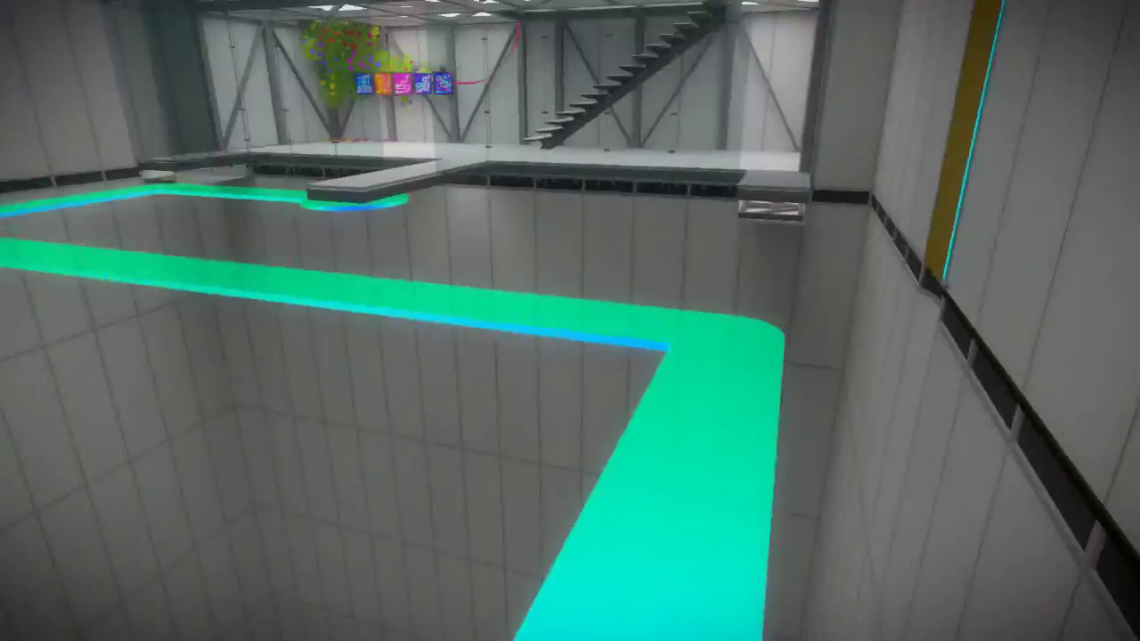
pyautogui.press('w')
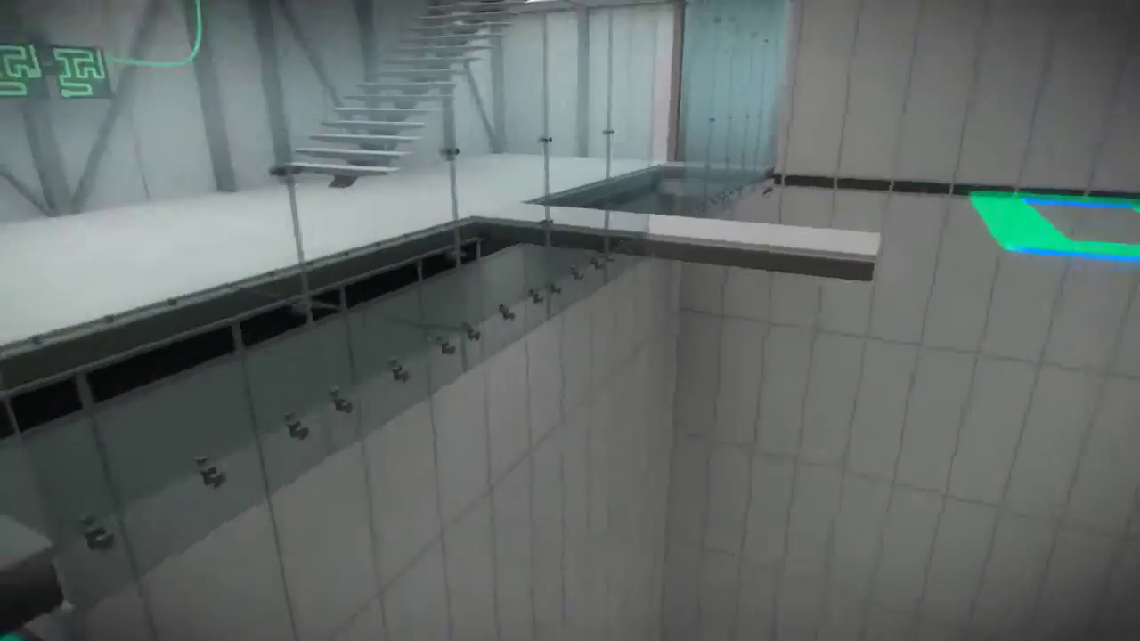
pyautogui.press('w')
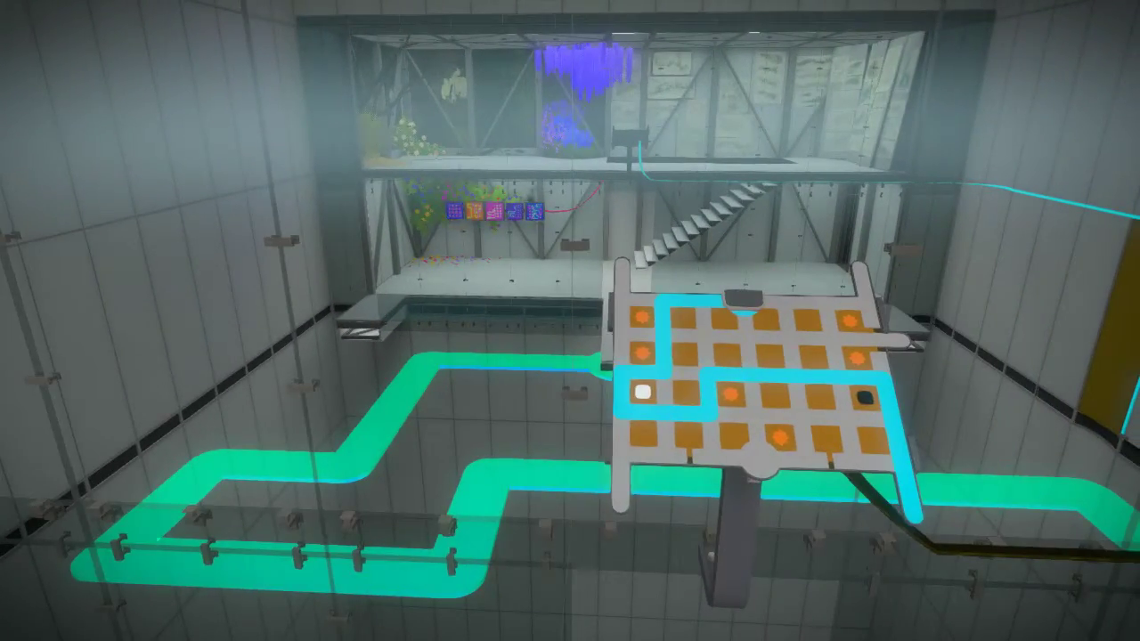
# - Focus the orange panel, then return to the blue star panel and focus it
pyautogui.press('w')
pyautogui.press('w')
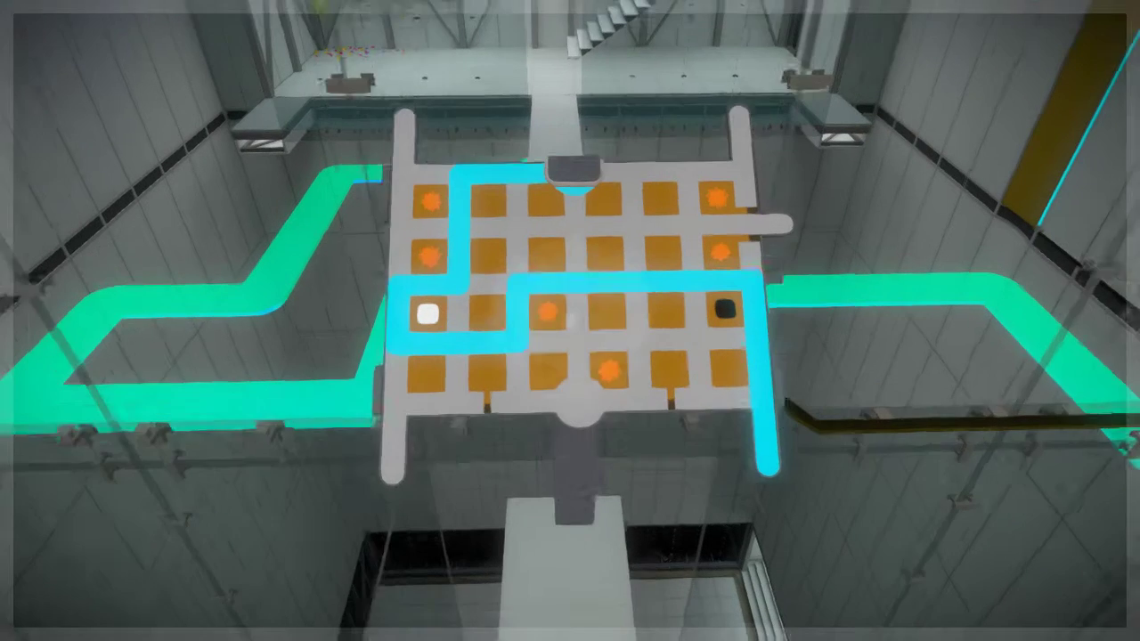
pyautogui.click(570, 321)
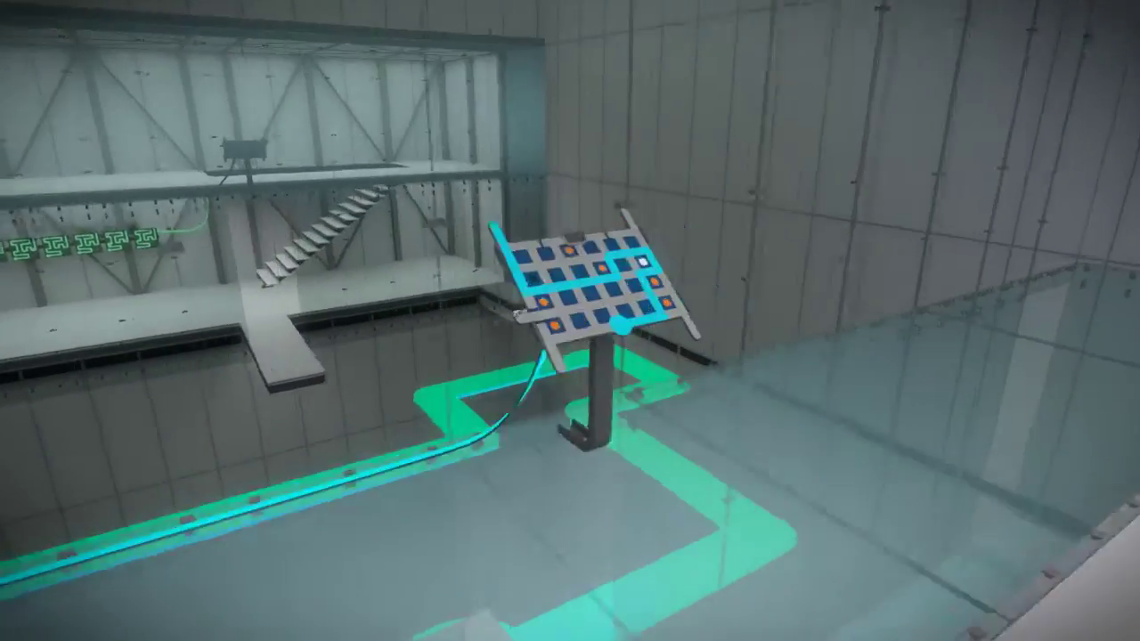
pyautogui.click(588, 285)
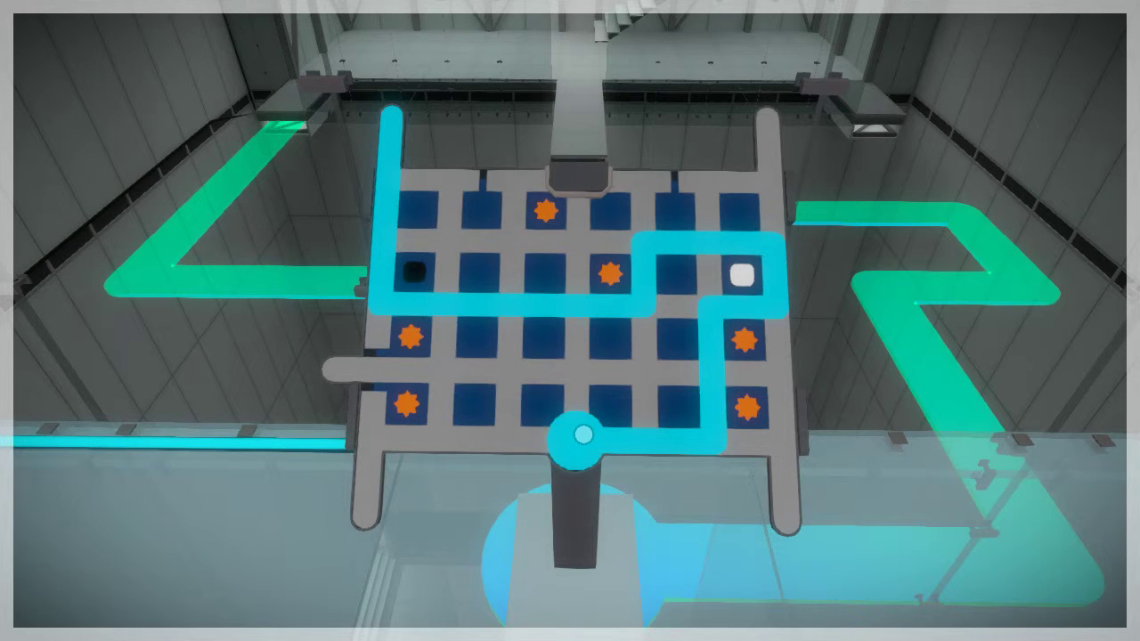
pyautogui.rightClick(579, 440)
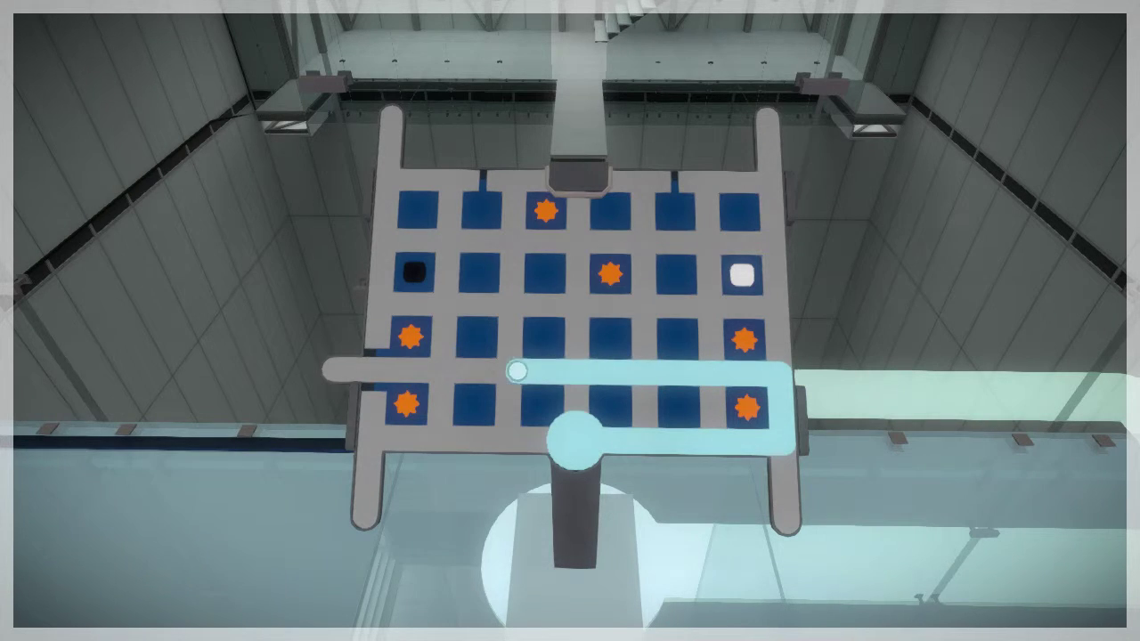
pyautogui.click(332, 369)
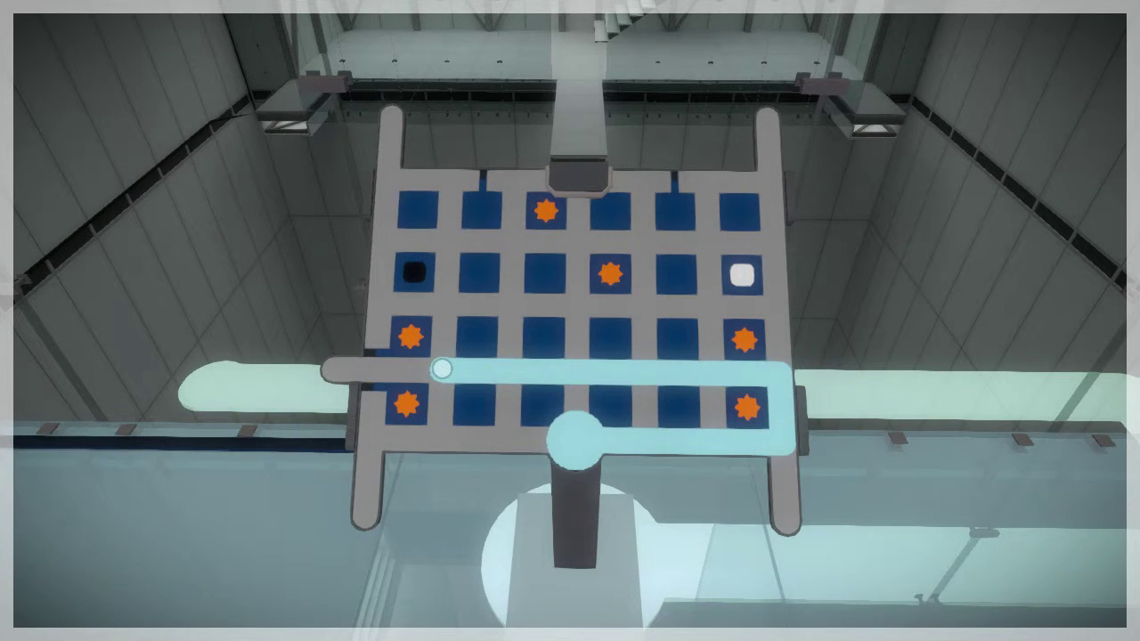
pyautogui.moveTo(532, 372)
pyautogui.mouseDown()
pyautogui.moveTo(443, 394)
pyautogui.moveTo(443, 267)
pyautogui.moveTo(499, 241)
pyautogui.moveTo(463, 244)
pyautogui.moveTo(473, 305)
pyautogui.moveTo(577, 305)
pyautogui.moveTo(579, 243)
pyautogui.moveTo(698, 242)
pyautogui.mouseUp()
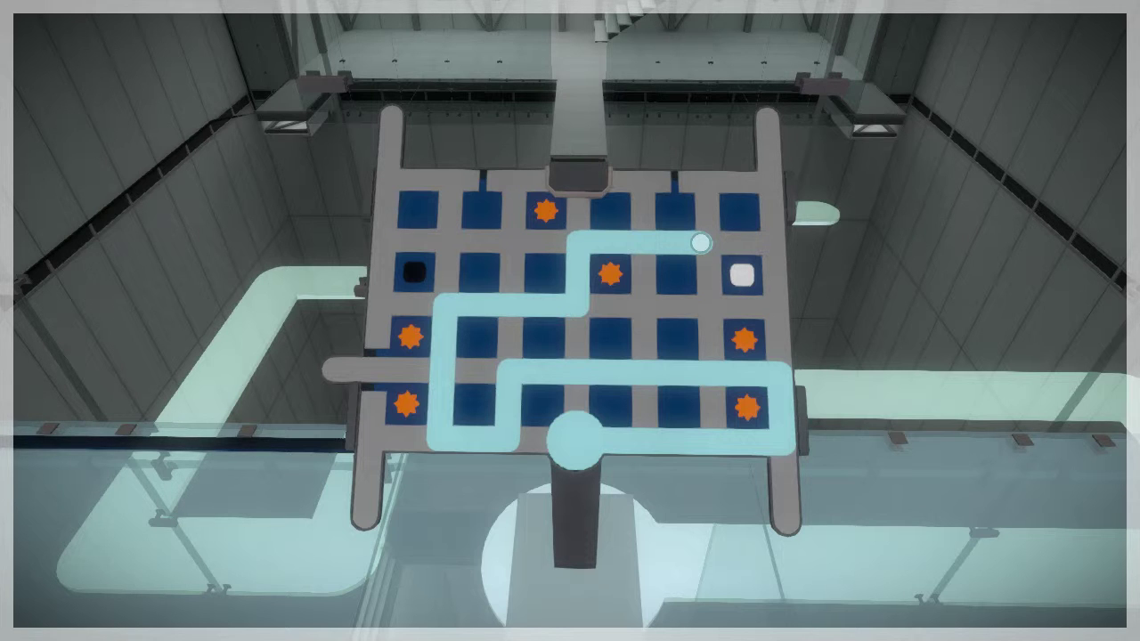
pyautogui.moveTo(698, 242); pyautogui.dragTo(650, 242)
pyautogui.rightClick(579, 419)
pyautogui.click(577, 436)
pyautogui.moveTo(577, 436)
pyautogui.mouseDown()
pyautogui.moveTo(779, 388)
pyautogui.moveTo(775, 307)
pyautogui.moveTo(650, 372)
pyautogui.moveTo(454, 371)
pyautogui.moveTo(441, 307)
pyautogui.moveTo(383, 298)
pyautogui.moveTo(406, 241)
pyautogui.moveTo(512, 253)
pyautogui.moveTo(481, 240)
pyautogui.moveTo(398, 240)
pyautogui.moveTo(383, 276)
pyautogui.moveTo(407, 304)
pyautogui.moveTo(454, 306)
pyautogui.moveTo(463, 374)
pyautogui.mouseUp()
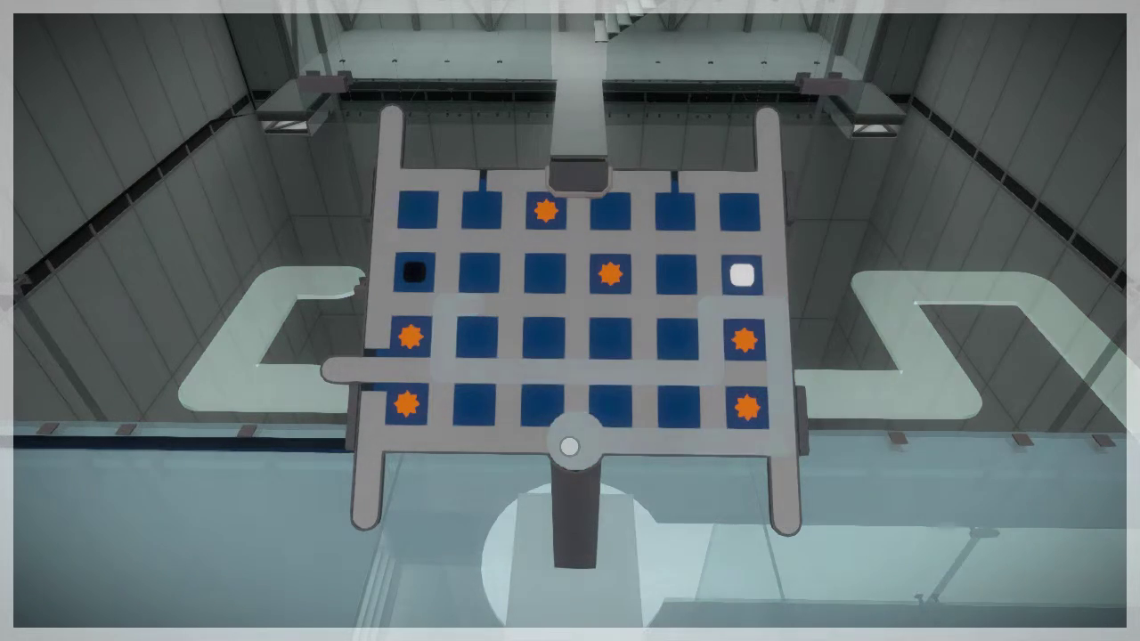
# - Try a line left and down the third column, then restart heading right along the bottom
pyautogui.moveTo(578, 441)
pyautogui.mouseDown()
pyautogui.moveTo(498, 436)
pyautogui.moveTo(438, 408)
pyautogui.moveTo(443, 311)
pyautogui.moveTo(382, 294)
pyautogui.moveTo(401, 239)
pyautogui.moveTo(480, 241)
pyautogui.mouseUp()
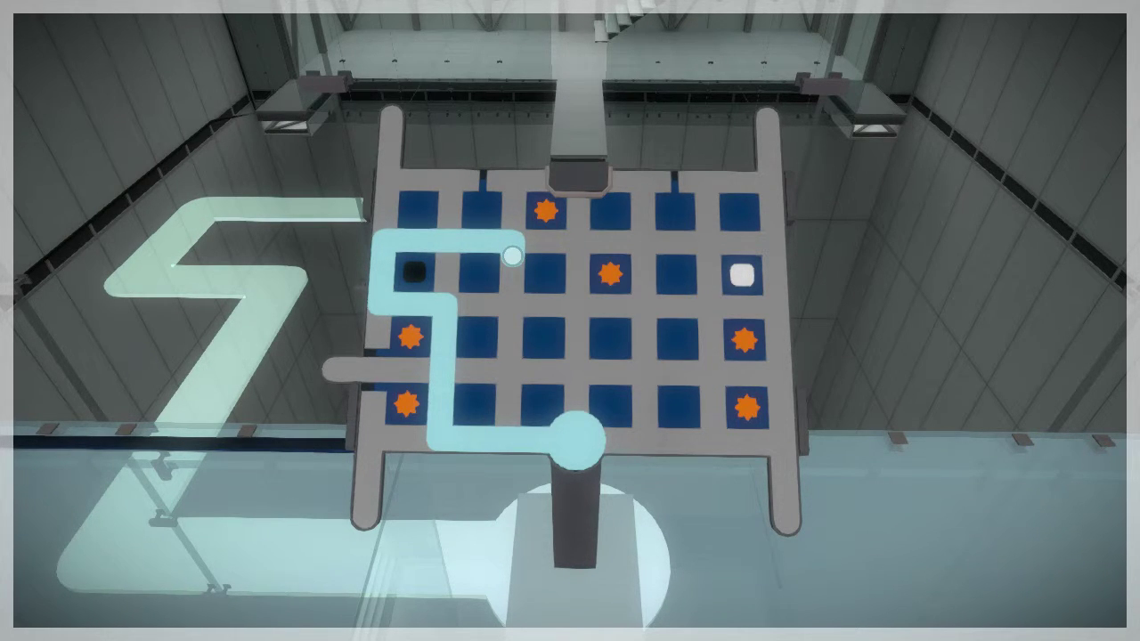
pyautogui.moveTo(512, 272)
pyautogui.mouseDown()
pyautogui.moveTo(512, 283)
pyautogui.moveTo(520, 241)
pyautogui.moveTo(512, 330)
pyautogui.moveTo(524, 371)
pyautogui.moveTo(694, 372)
pyautogui.moveTo(748, 307)
pyautogui.moveTo(783, 445)
pyautogui.moveTo(787, 521)
pyautogui.mouseUp()
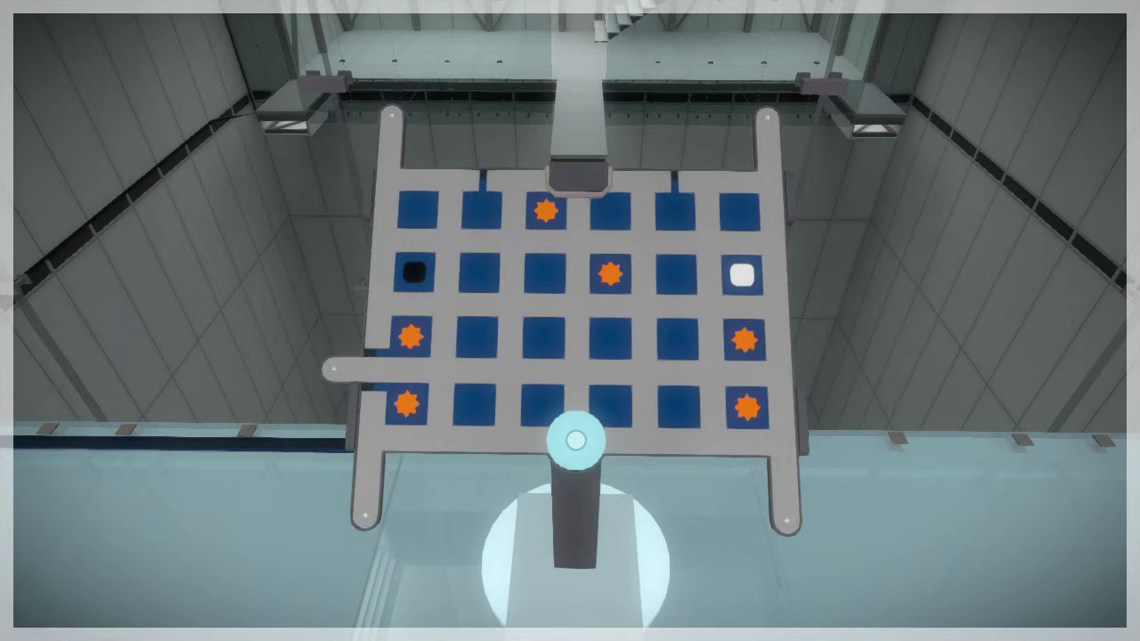
pyautogui.click(576, 440)
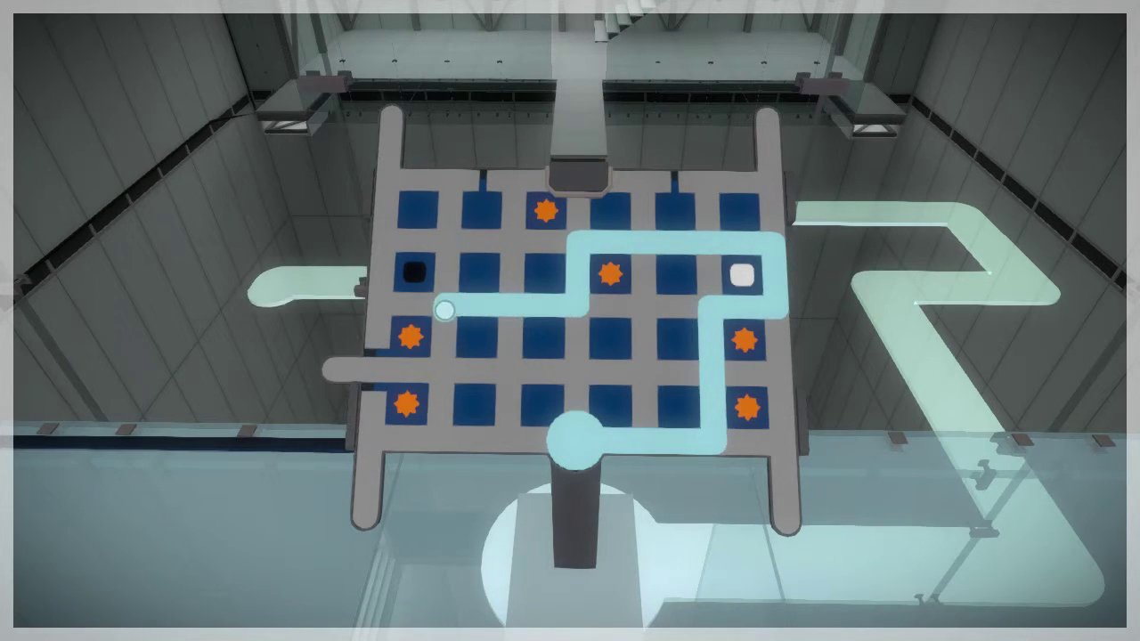
# - End the line at the left exit, look around, then clear the panel
pyautogui.moveTo(444, 314); pyautogui.dragTo(332, 368)
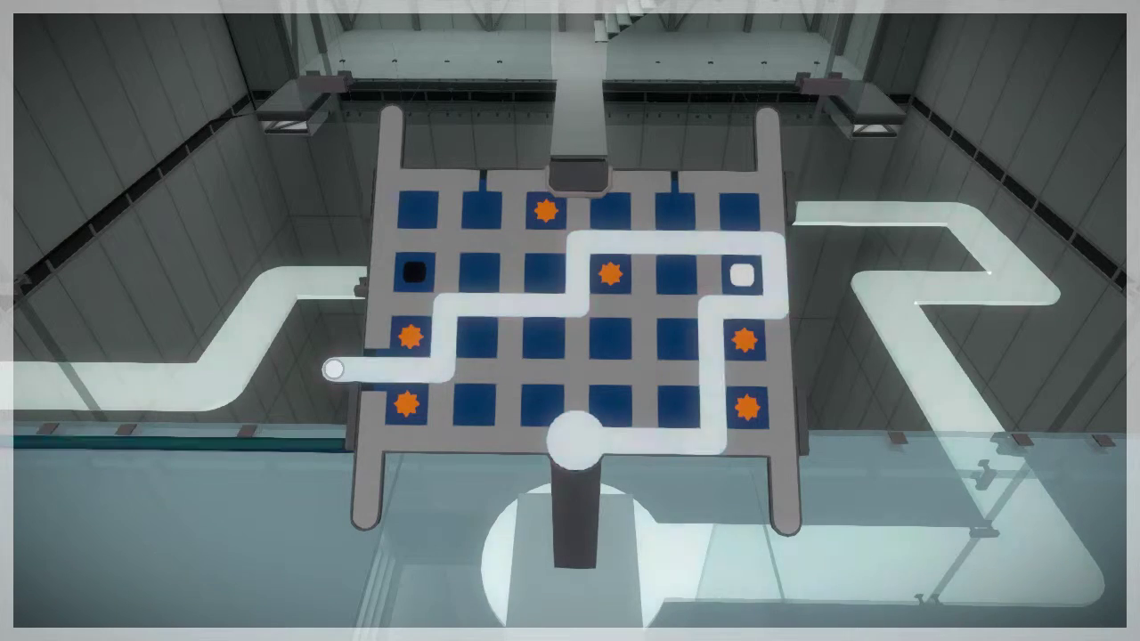
pyautogui.rightClick(388, 345)
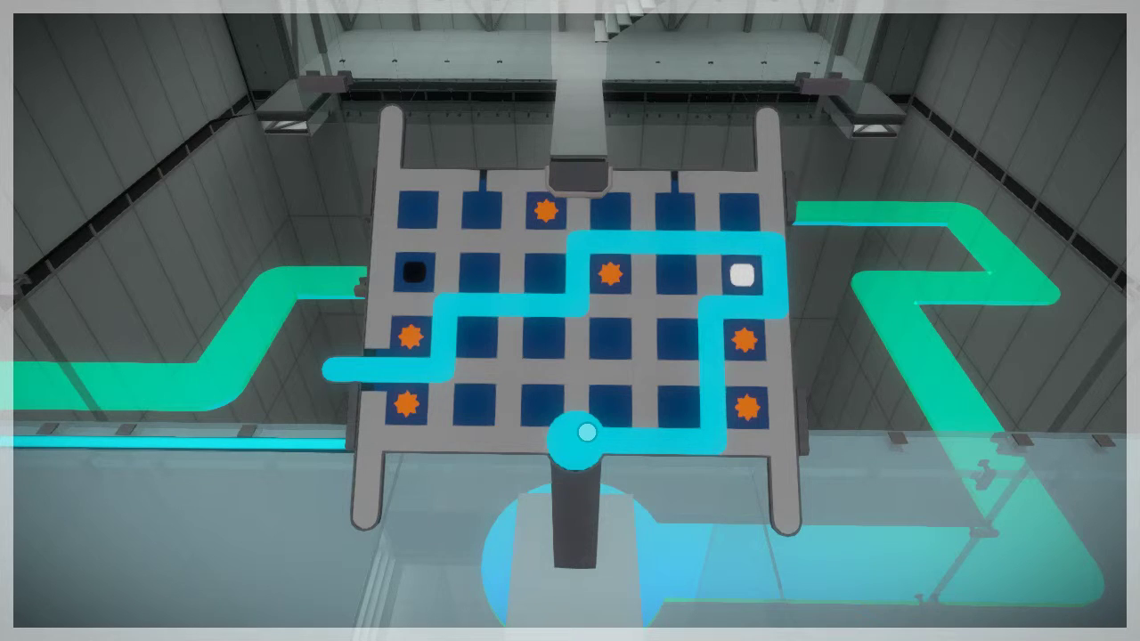
pyautogui.rightClick(587, 433)
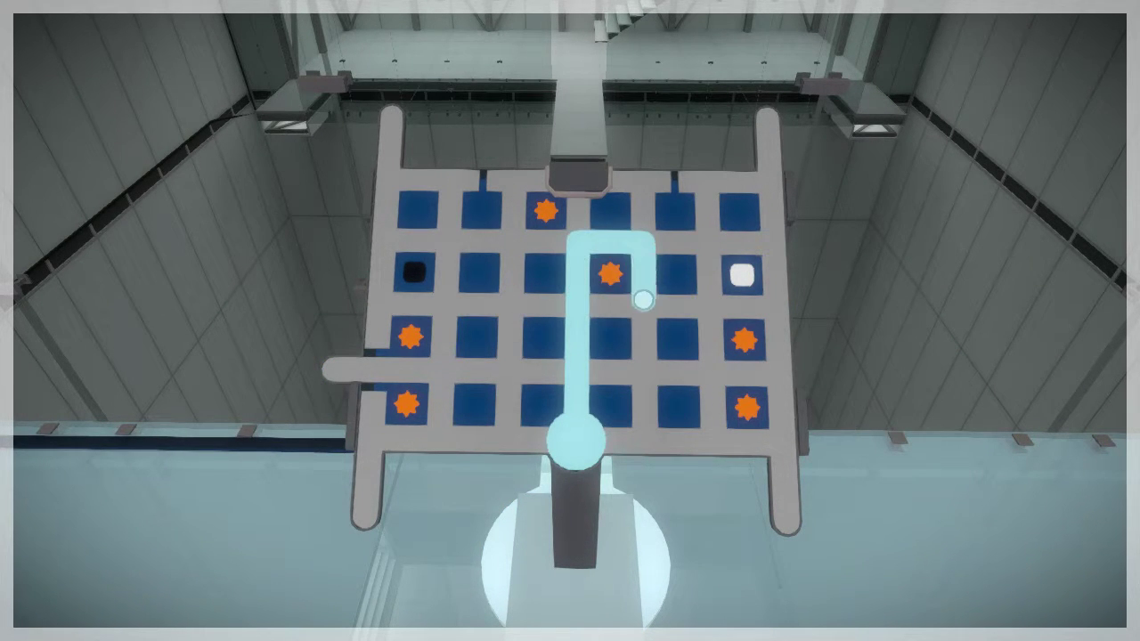
# - Try routes to the top-right end and a left-then-up path, then erase the line
pyautogui.click(769, 117)
pyautogui.click(581, 441)
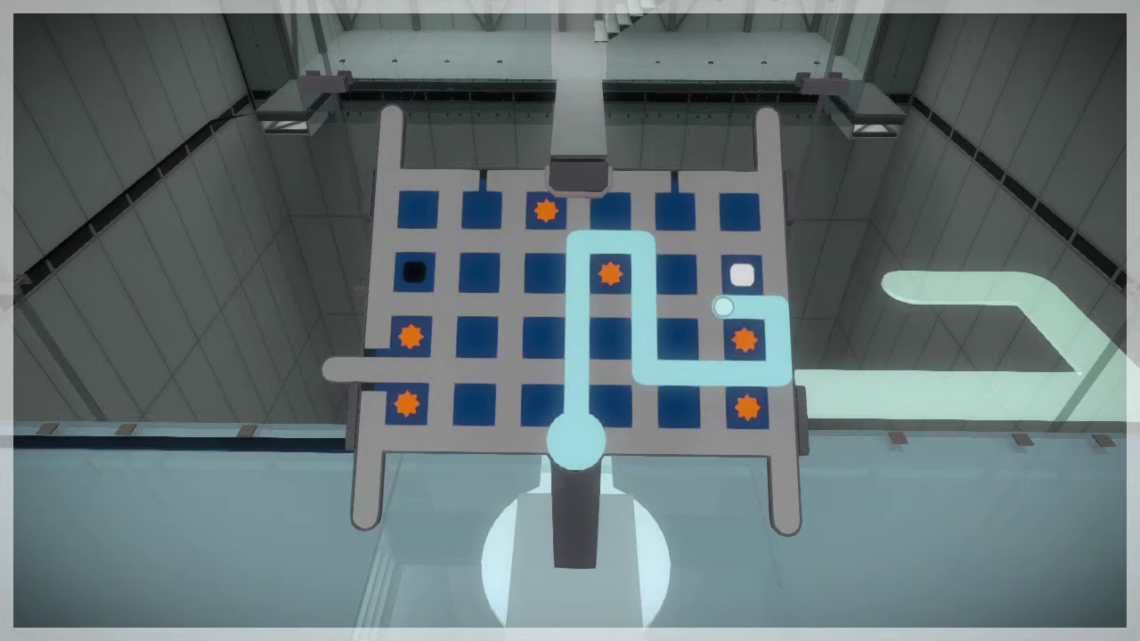
pyautogui.click(769, 118)
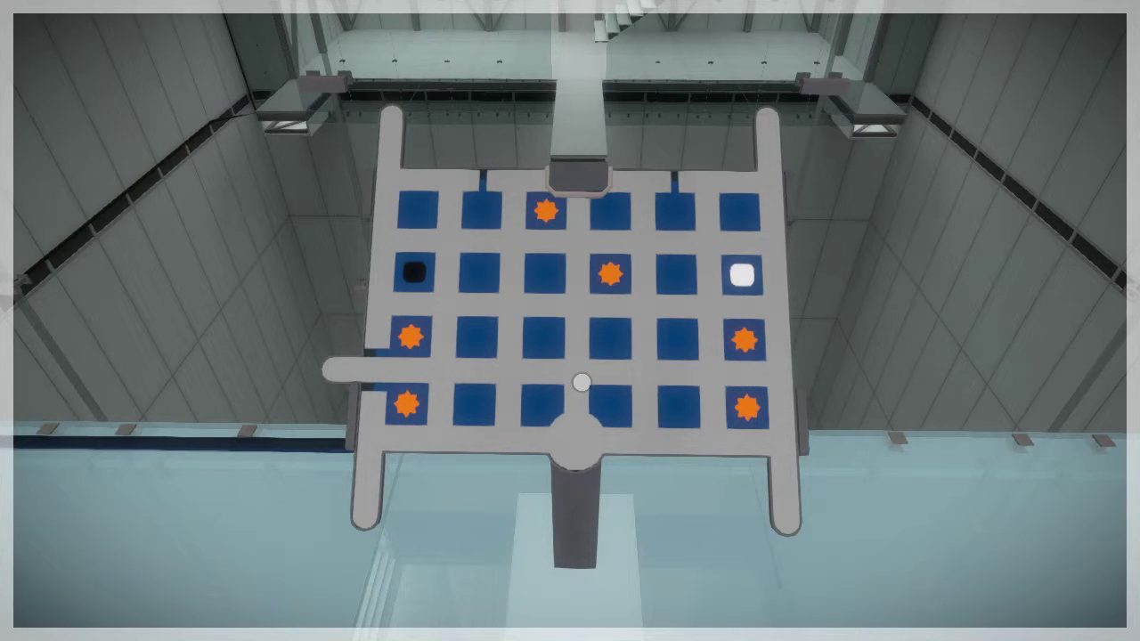
pyautogui.click(577, 438)
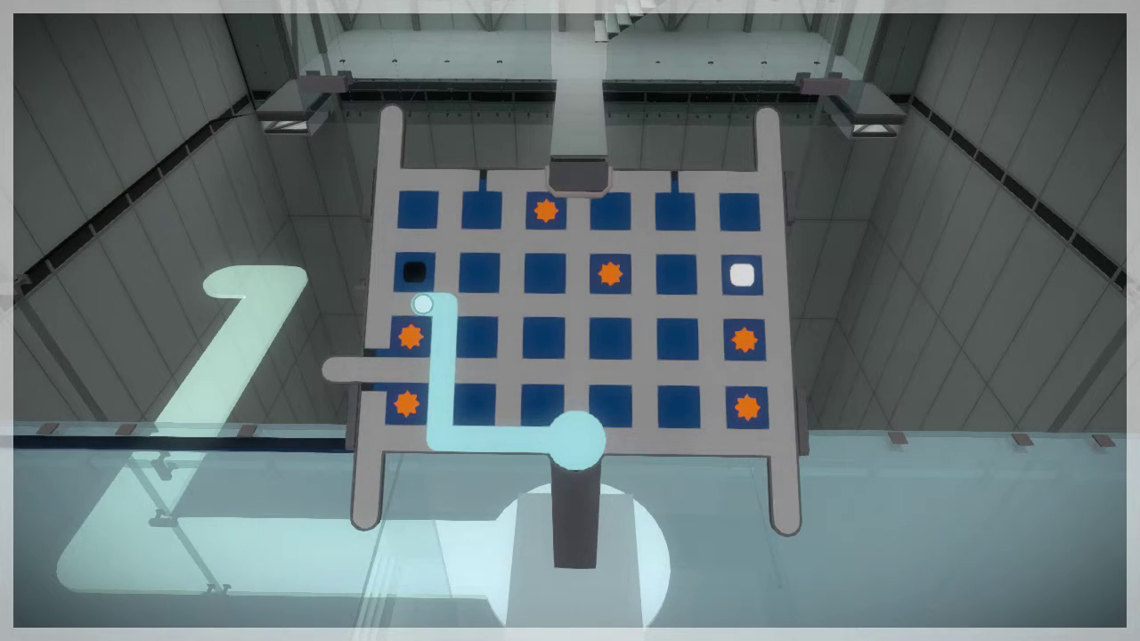
pyautogui.moveTo(444, 331); pyautogui.dragTo(378, 336)
pyautogui.rightClick(378, 336)
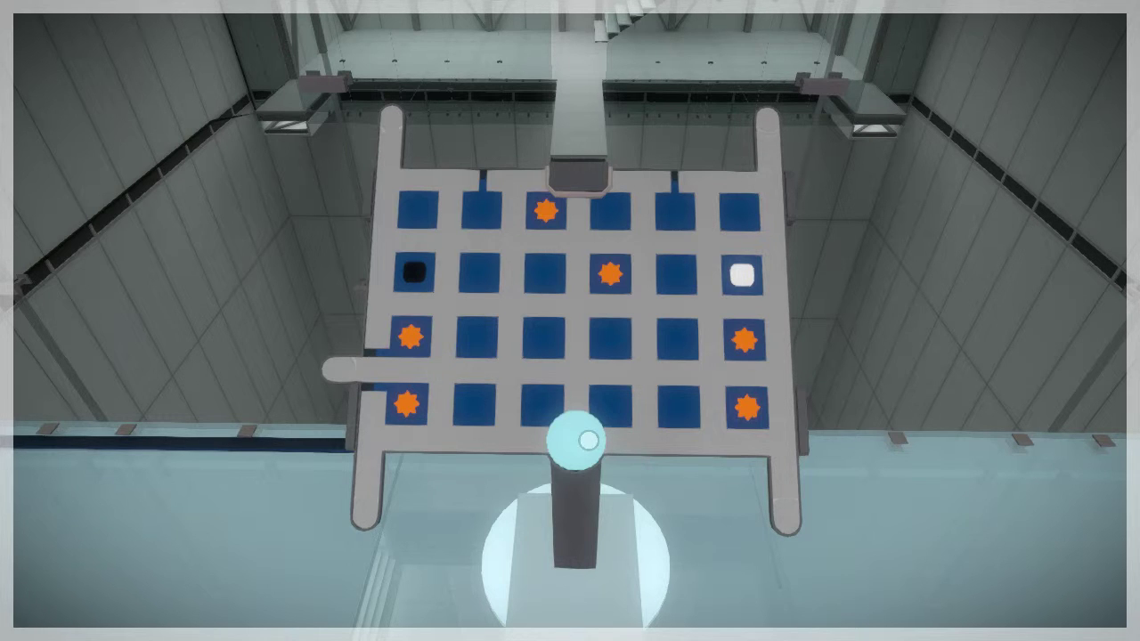
# - Trace a line up the left column to the top-left end, then start one heading right
pyautogui.click(588, 439)
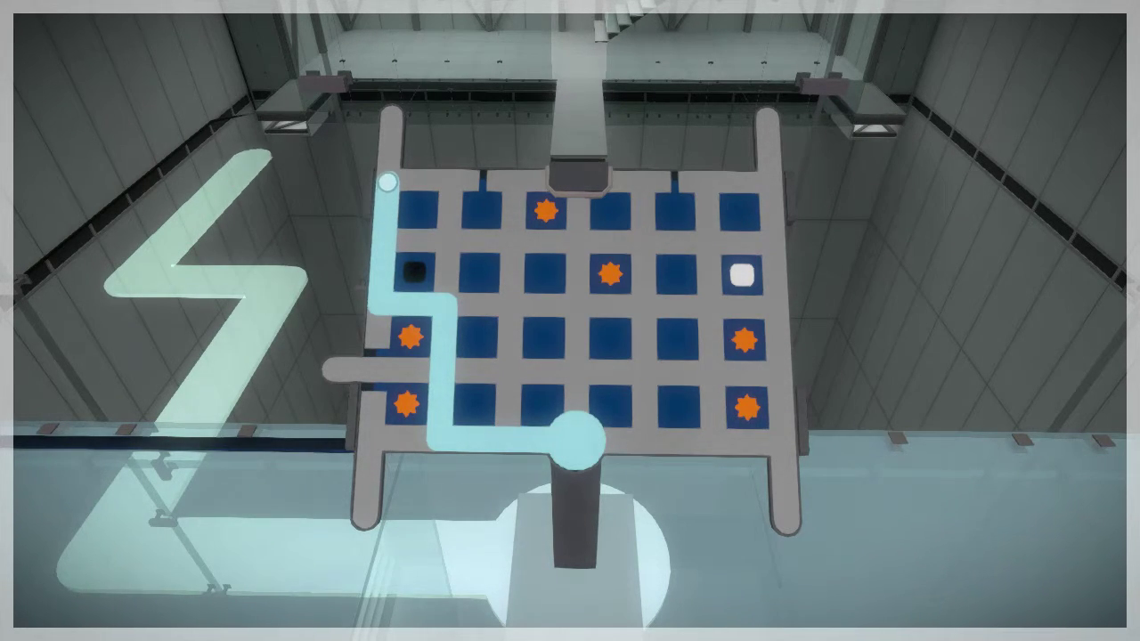
pyautogui.click(392, 116)
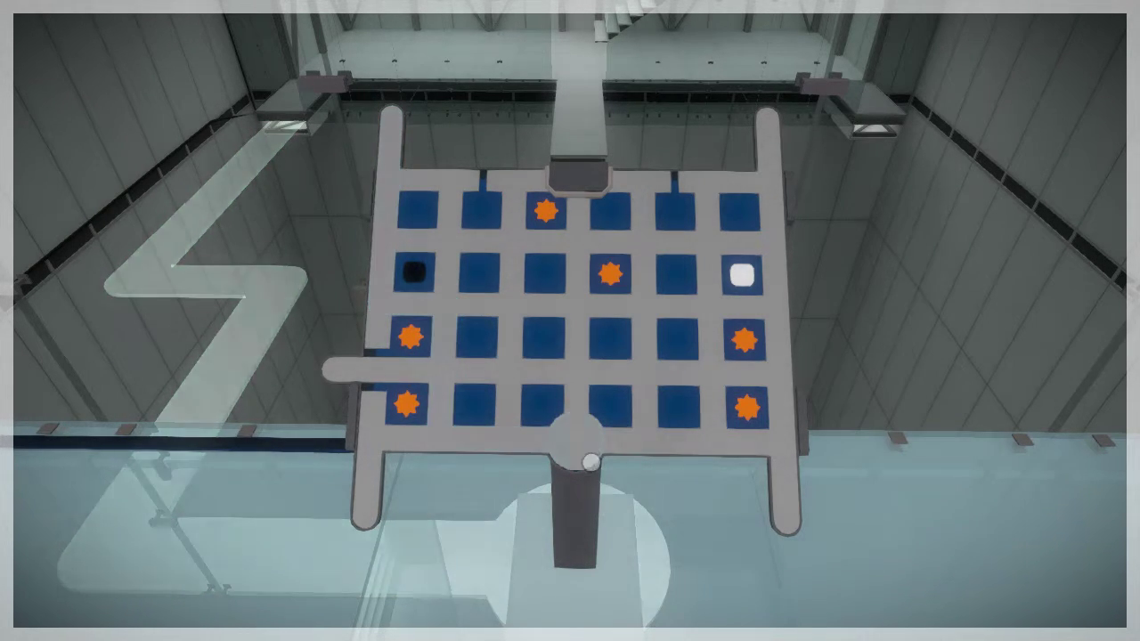
pyautogui.click(579, 439)
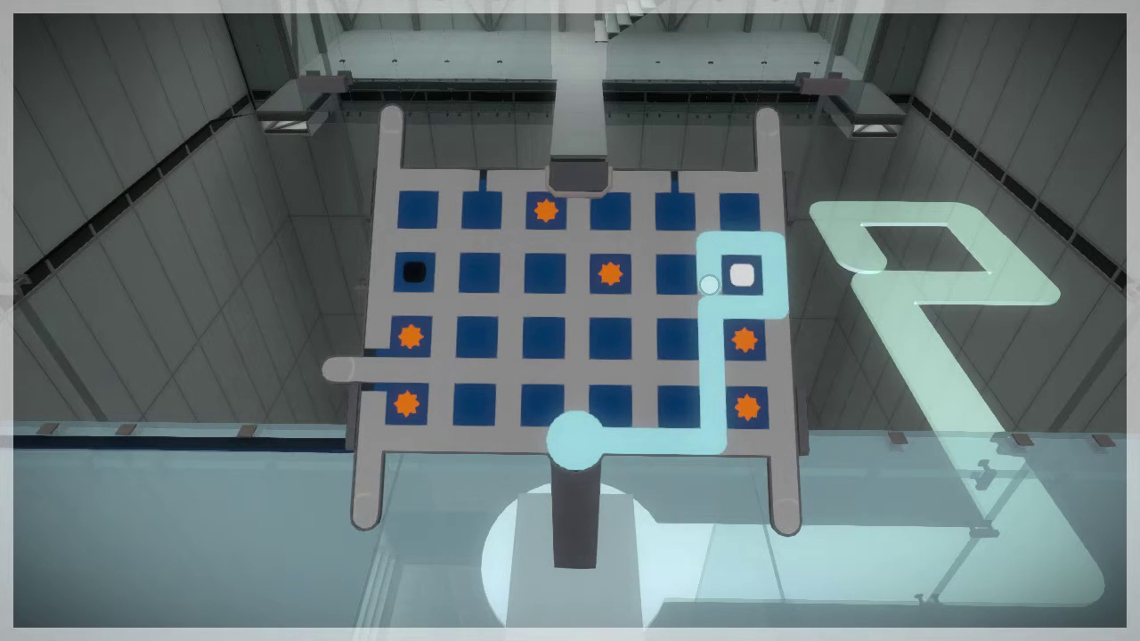
# - Reset the panel, try a line straight up the middle column, and cancel it
pyautogui.rightClick(715, 276)
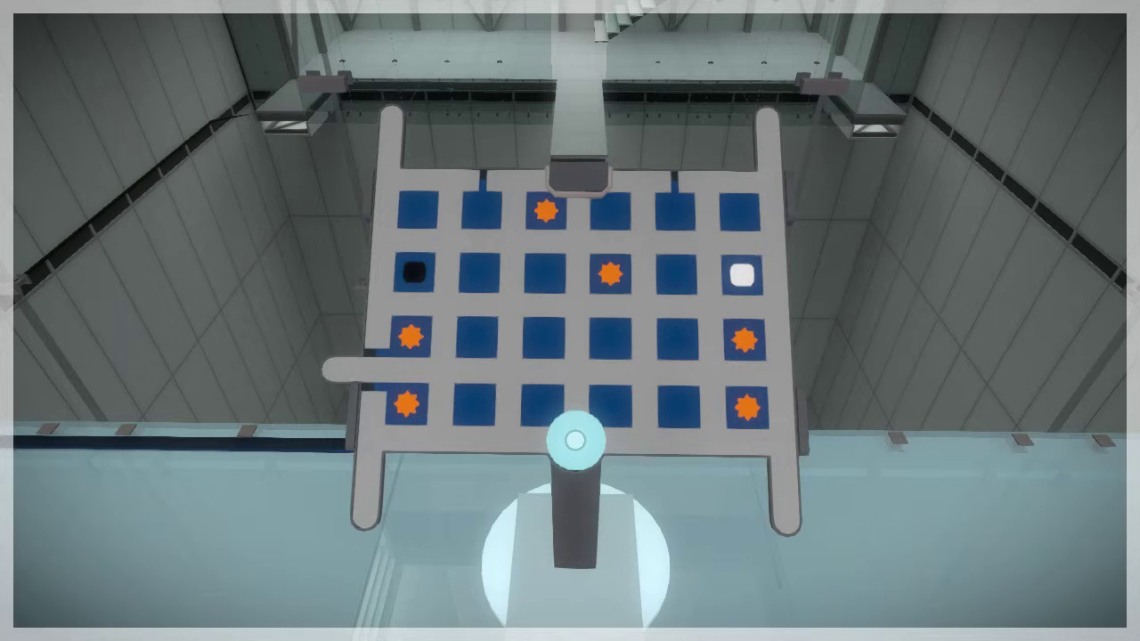
pyautogui.click(574, 441)
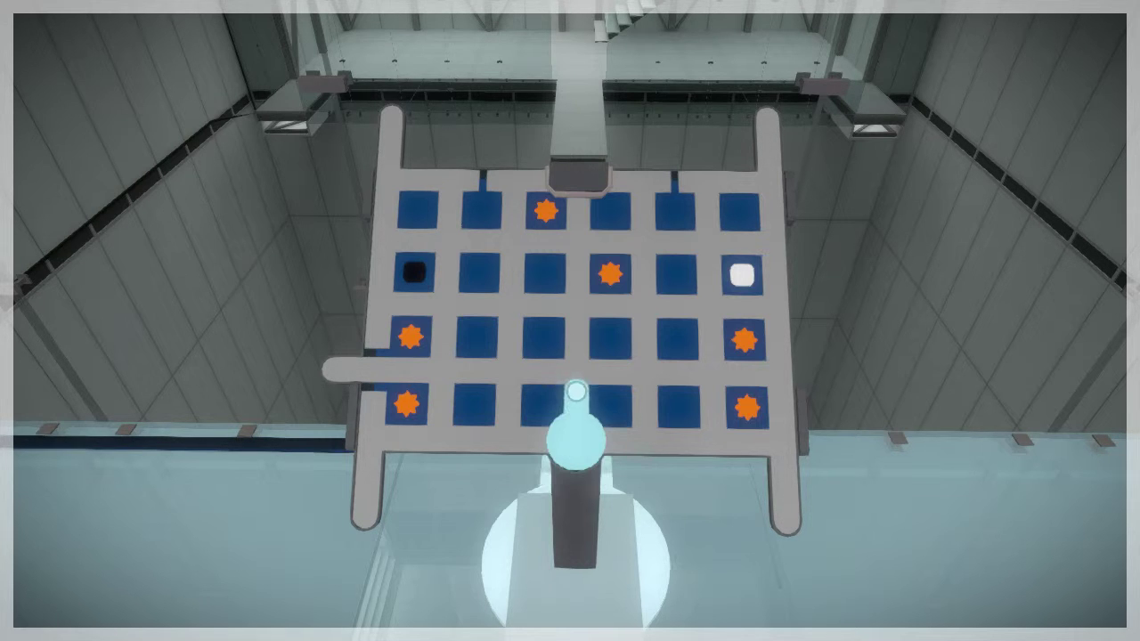
pyautogui.click(575, 441)
pyautogui.rightClick(579, 194)
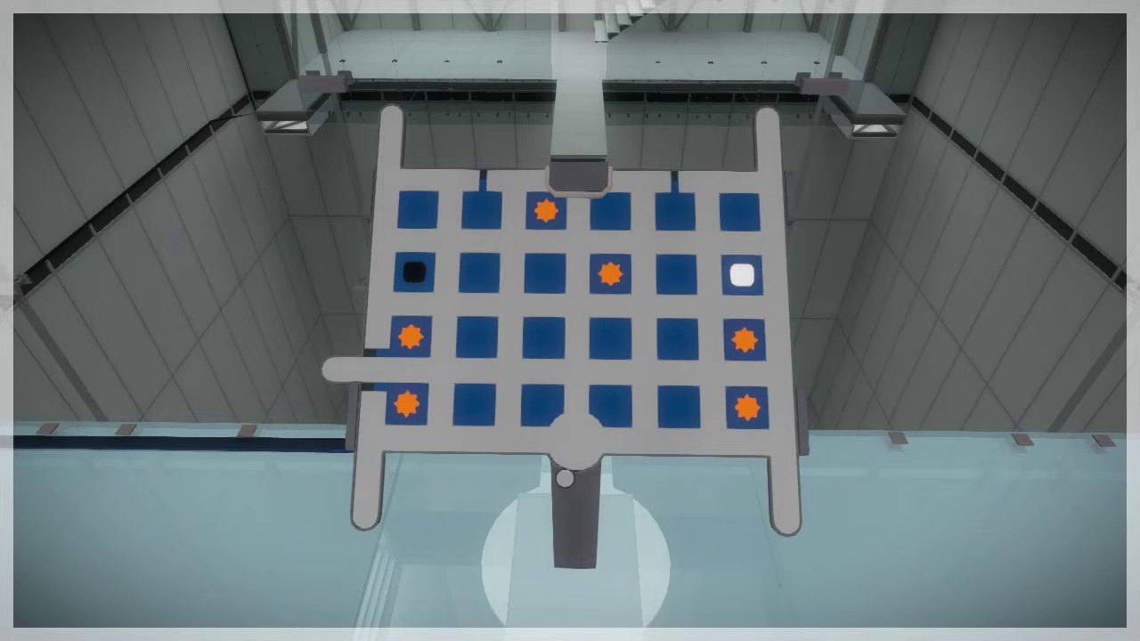
# - Finish a short line at the left exit, then submit one ending at the top-right exit
pyautogui.click(576, 440)
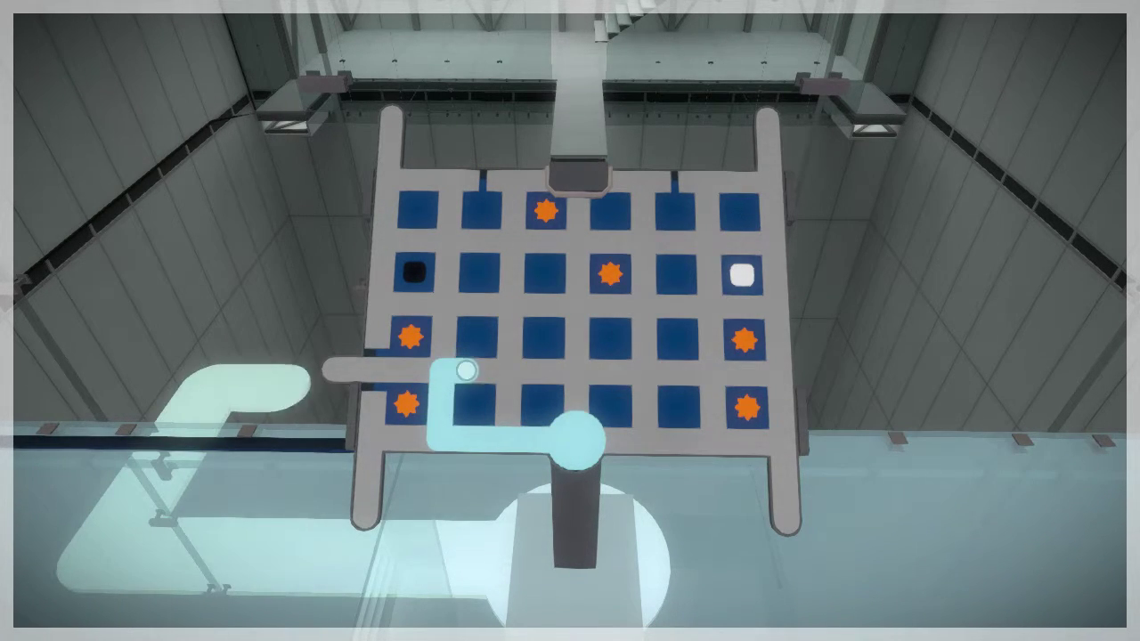
pyautogui.click(336, 372)
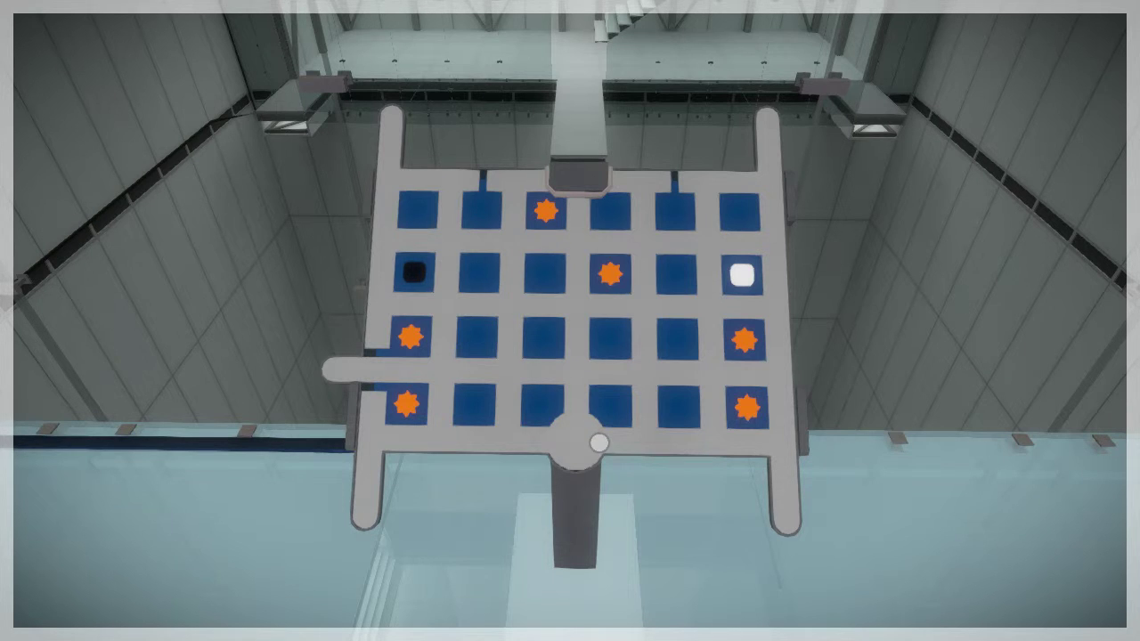
pyautogui.click(588, 440)
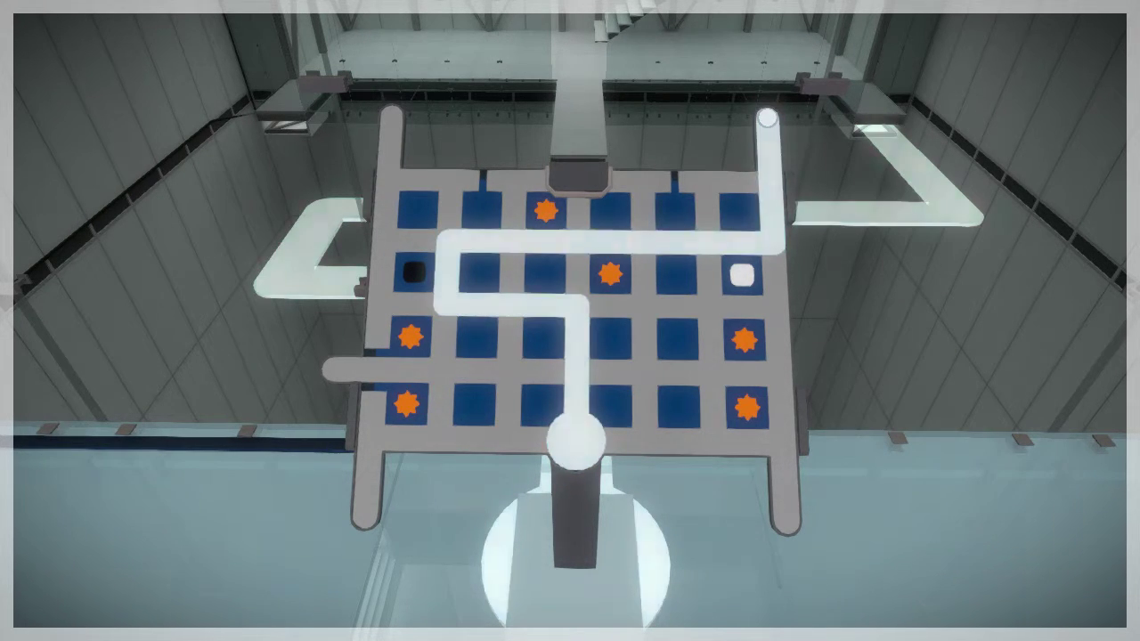
pyautogui.click(767, 118)
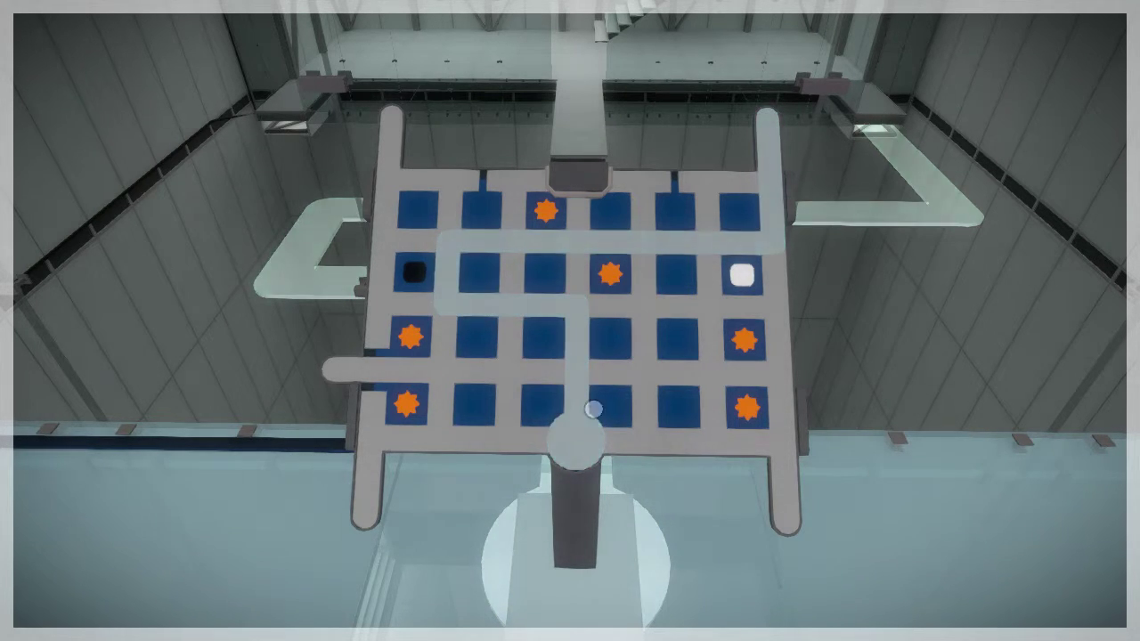
# - Draw a line right and up along the upper row, retract it, then extend leftward from the start
pyautogui.click(579, 440)
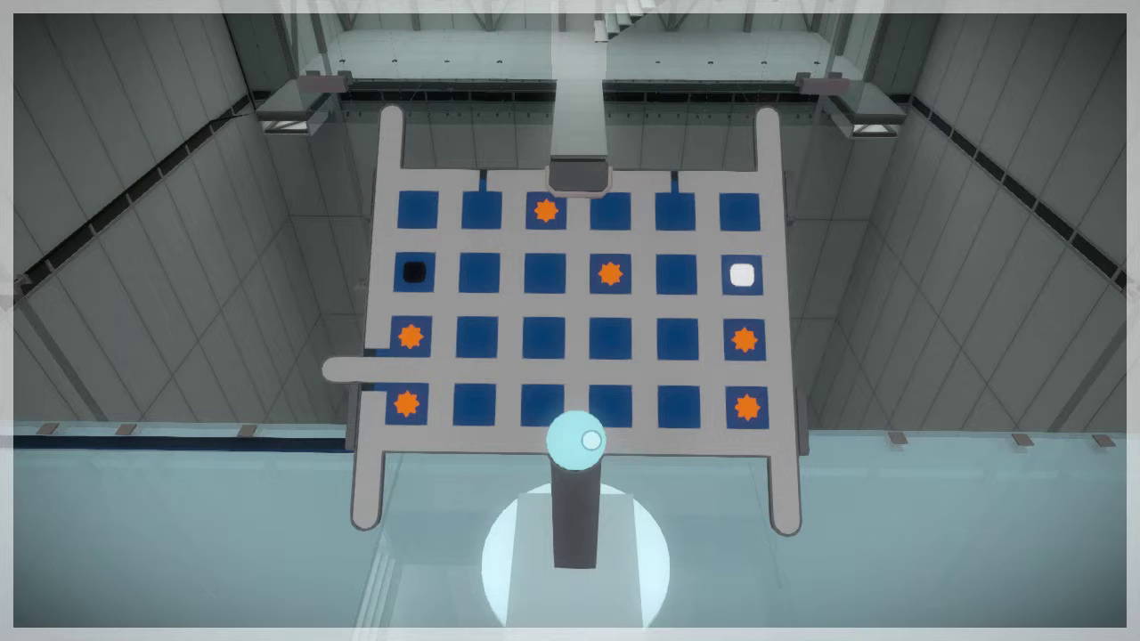
pyautogui.moveTo(582, 439)
pyautogui.mouseDown()
pyautogui.moveTo(712, 368)
pyautogui.moveTo(738, 242)
pyautogui.mouseUp()
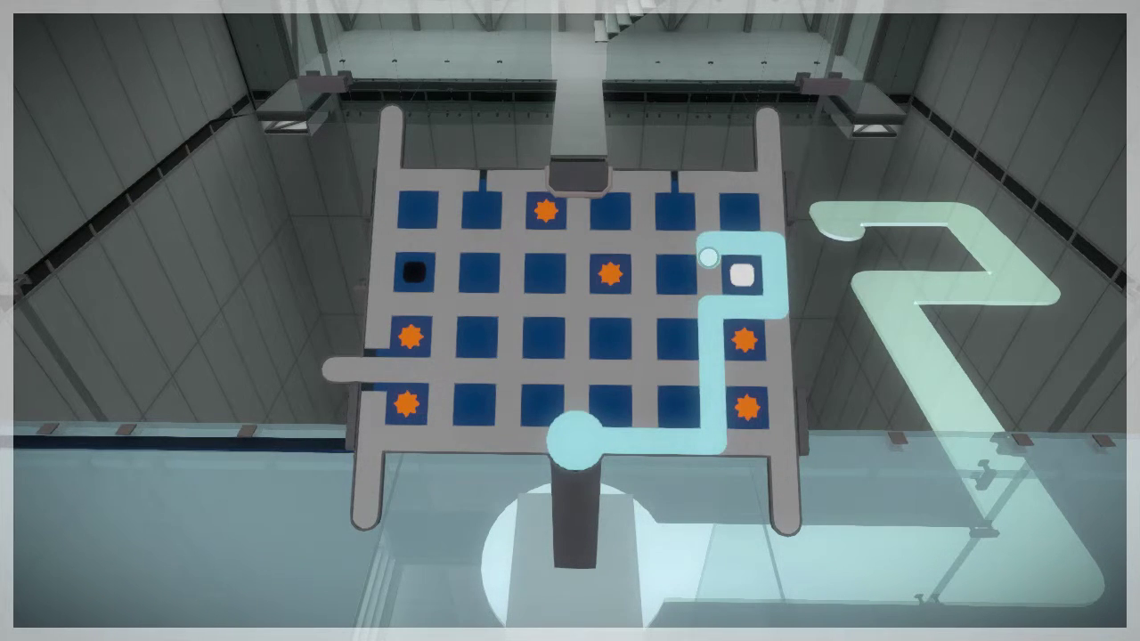
pyautogui.moveTo(739, 243)
pyautogui.mouseDown()
pyautogui.moveTo(671, 242)
pyautogui.moveTo(705, 242)
pyautogui.mouseUp()
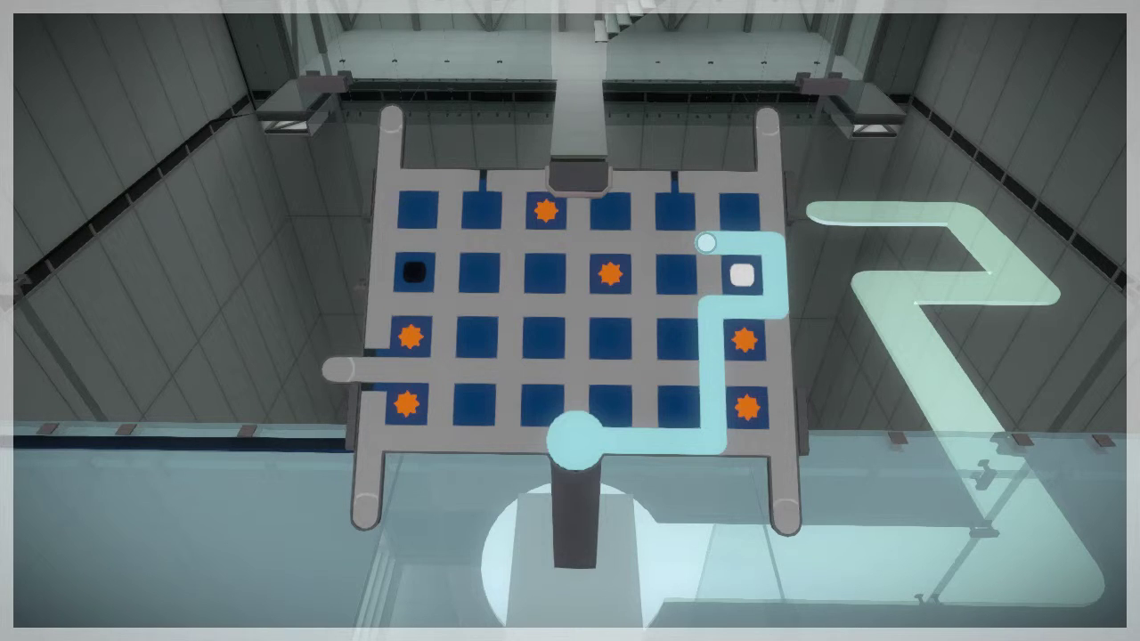
pyautogui.moveTo(705, 242)
pyautogui.mouseDown()
pyautogui.moveTo(712, 392)
pyautogui.moveTo(589, 440)
pyautogui.mouseUp()
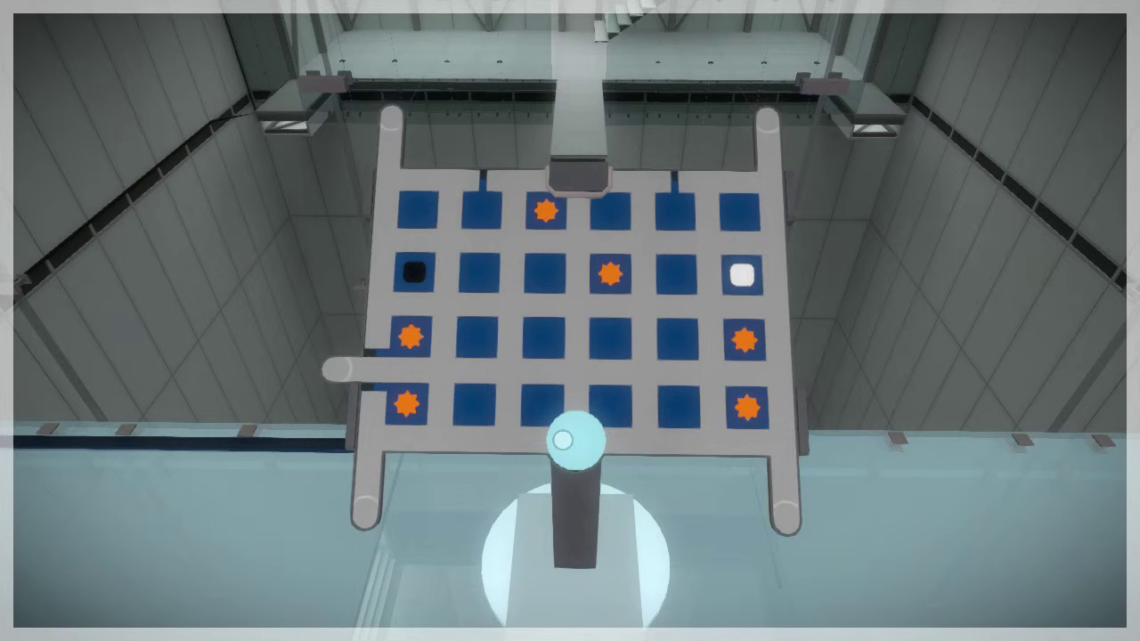
pyautogui.moveTo(564, 438)
pyautogui.mouseDown()
pyautogui.moveTo(513, 439)
pyautogui.moveTo(441, 392)
pyautogui.moveTo(409, 241)
pyautogui.moveTo(511, 287)
pyautogui.mouseUp()
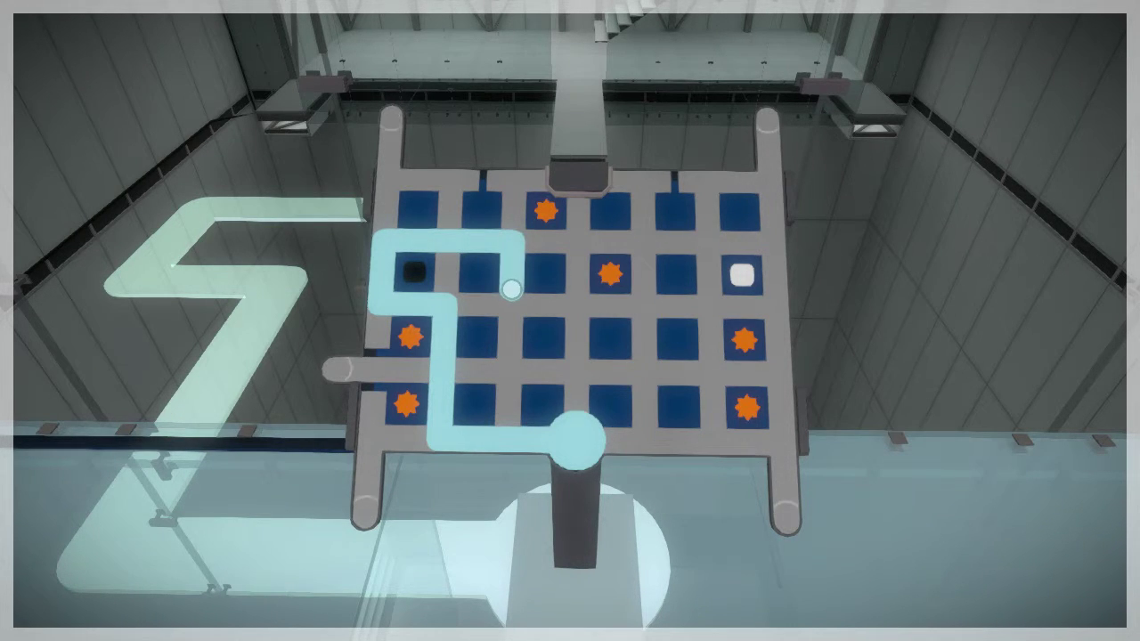
# - Run the cyan line to the top-right exit, then redraw it to the top-left exit
pyautogui.moveTo(511, 287); pyautogui.dragTo(626, 306)
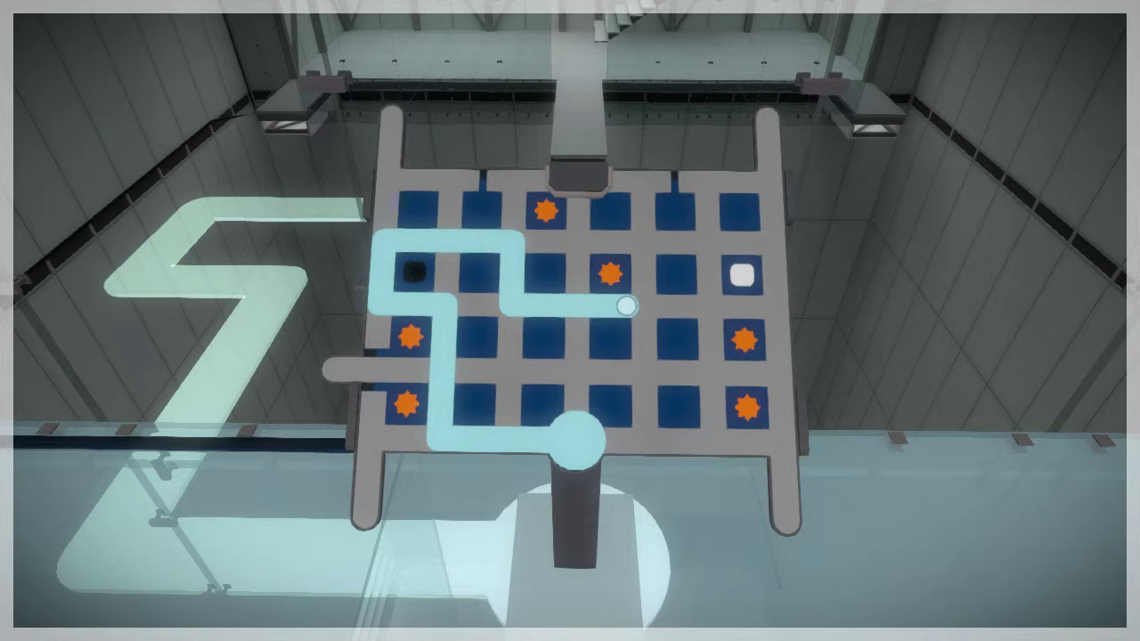
pyautogui.moveTo(626, 306)
pyautogui.mouseDown()
pyautogui.moveTo(784, 306)
pyautogui.moveTo(768, 117)
pyautogui.mouseUp()
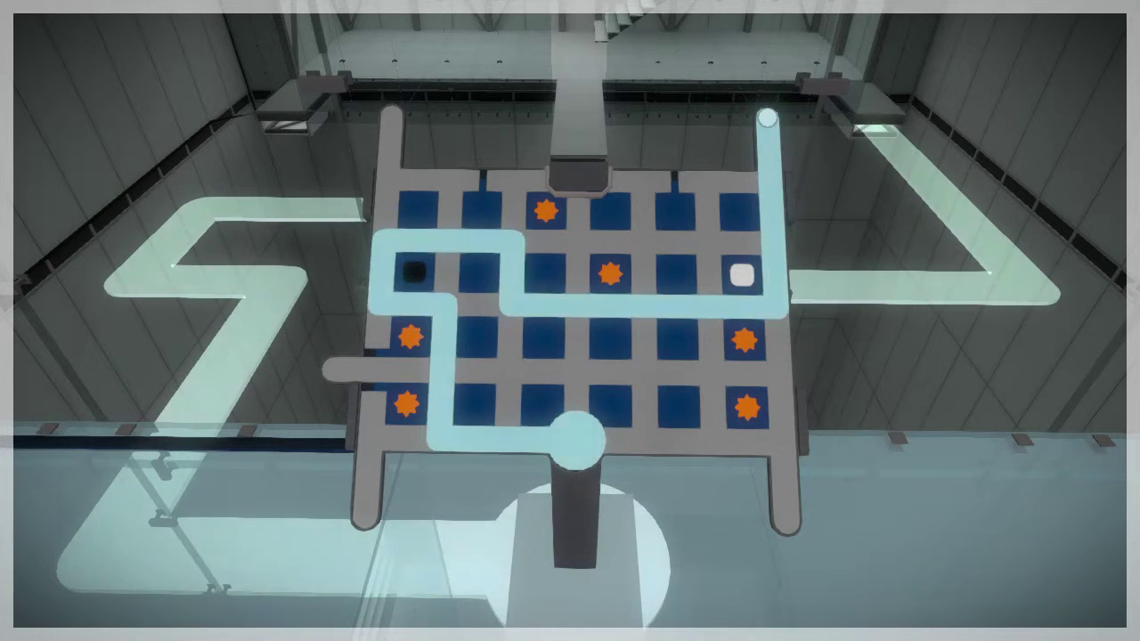
pyautogui.click(768, 118)
pyautogui.click(579, 438)
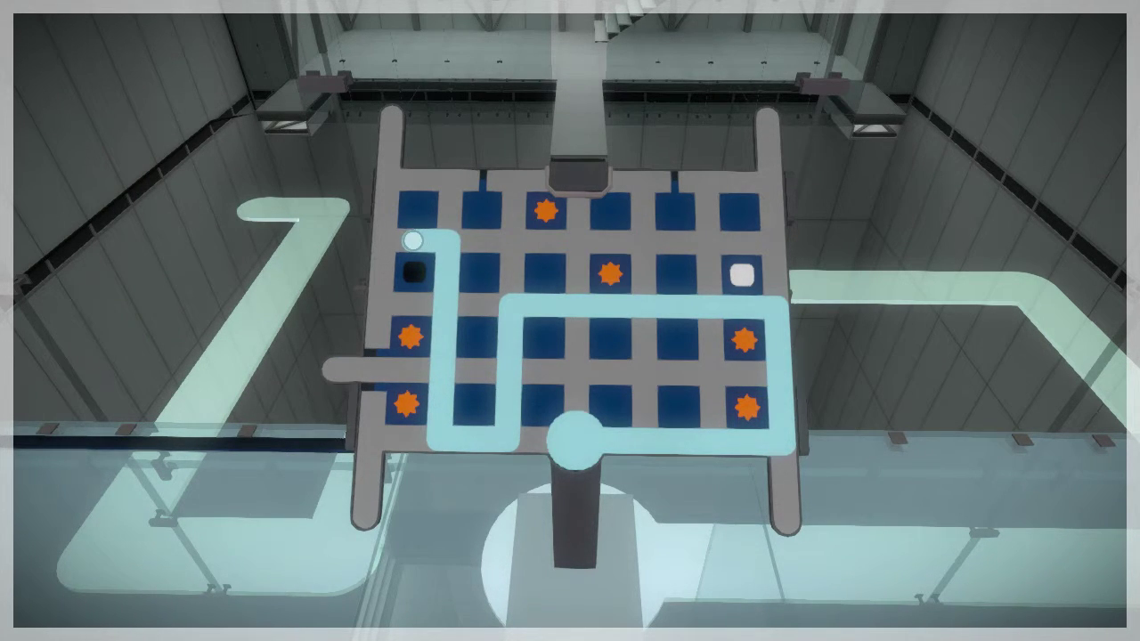
pyautogui.click(392, 114)
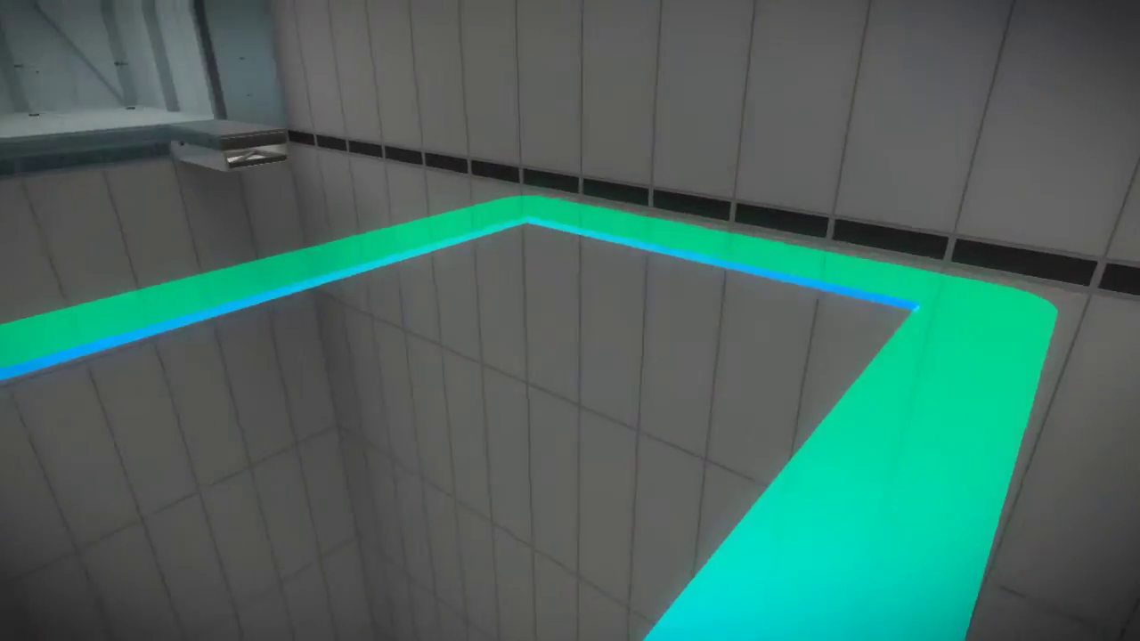
# - Walk over the pool to the orange panel, engage it, then step back out
pyautogui.press('w')
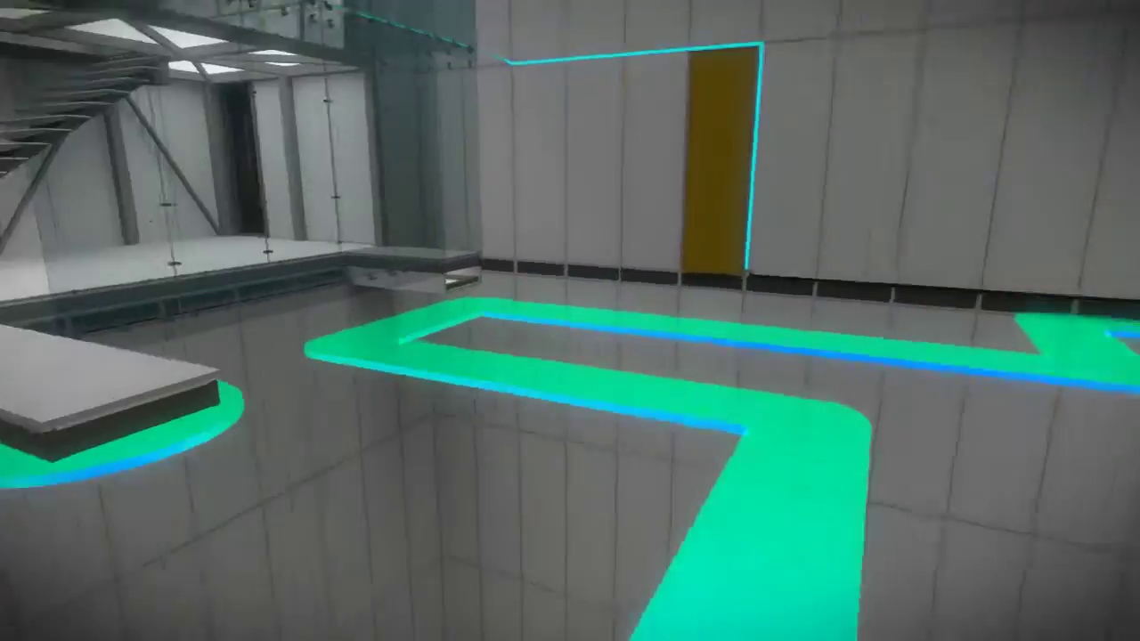
pyautogui.press('w')
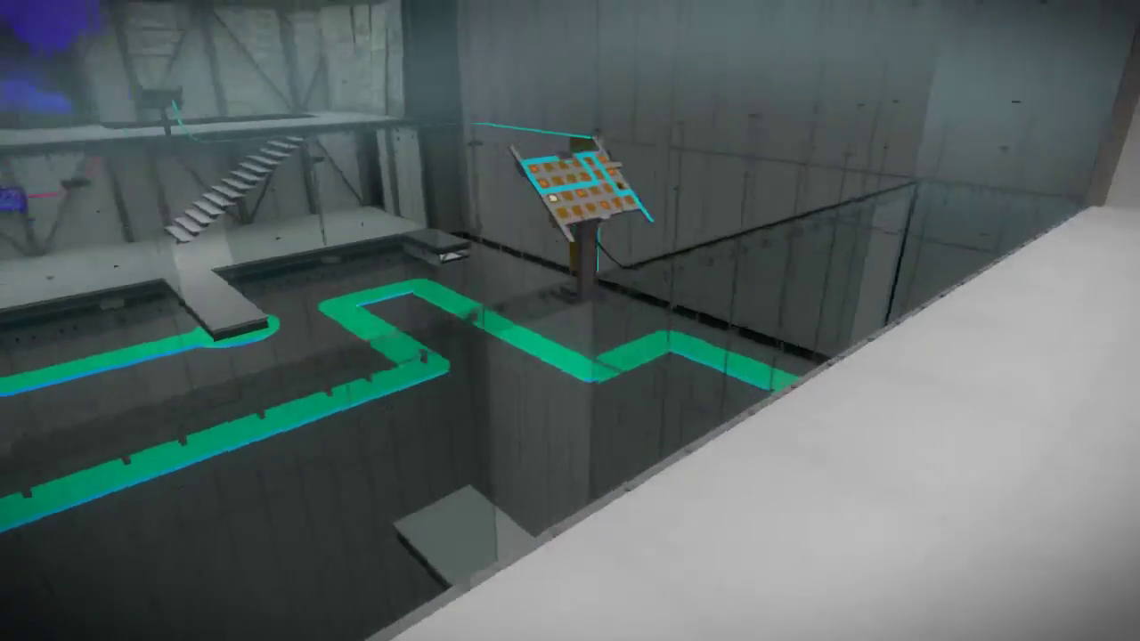
pyautogui.click(583, 187)
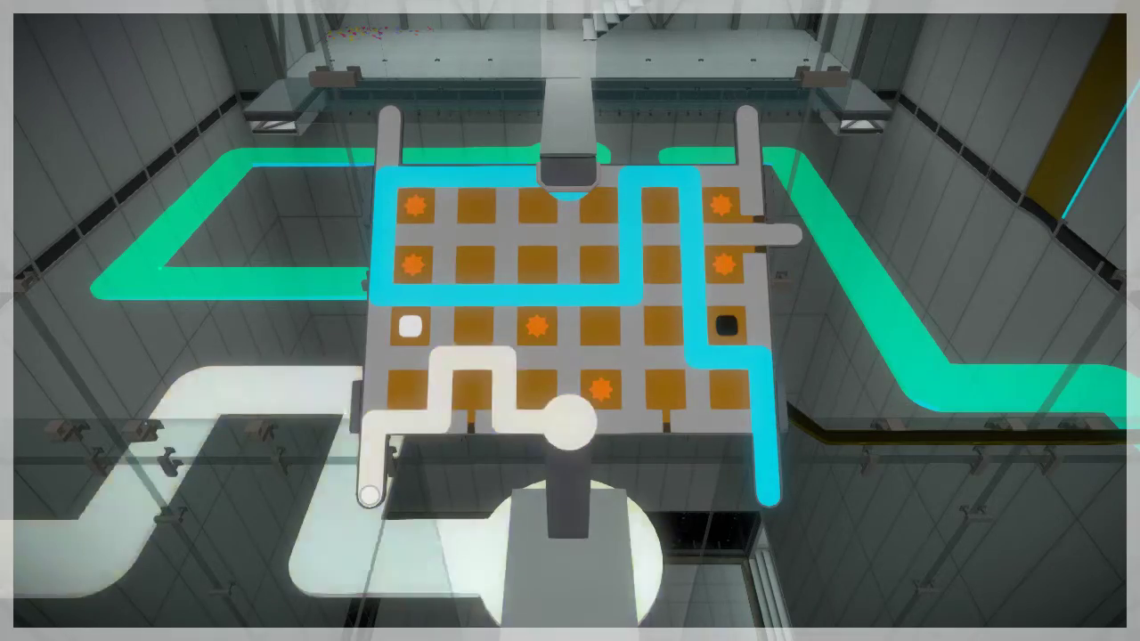
pyautogui.rightClick(369, 495)
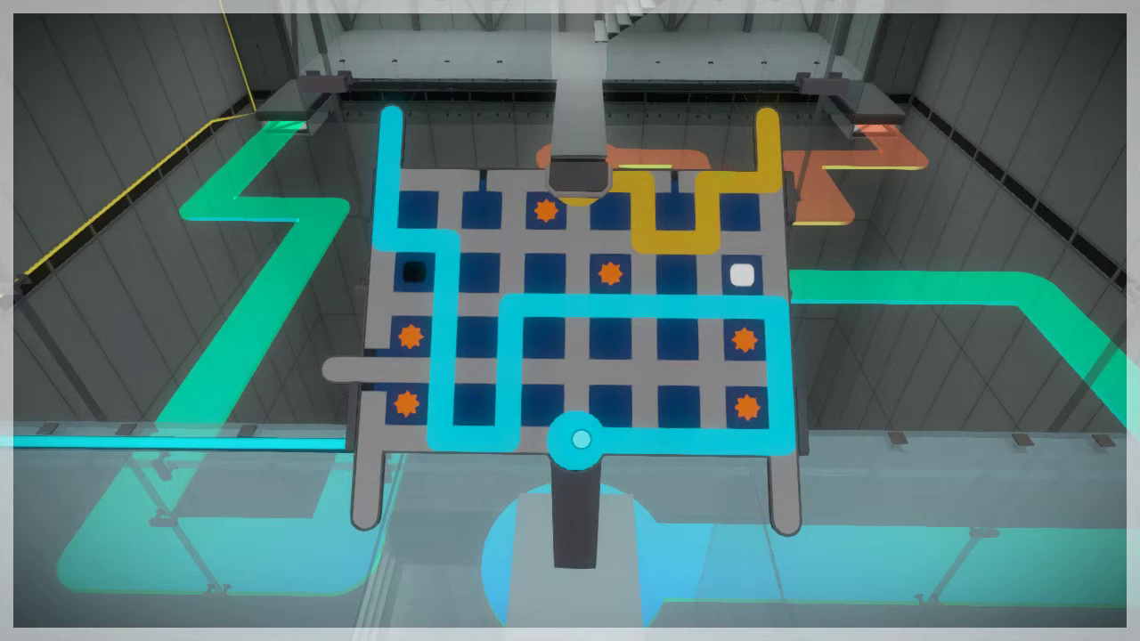
# - Clear the old cyan line and start a new one along the bottom and right edge
pyautogui.click(579, 438)
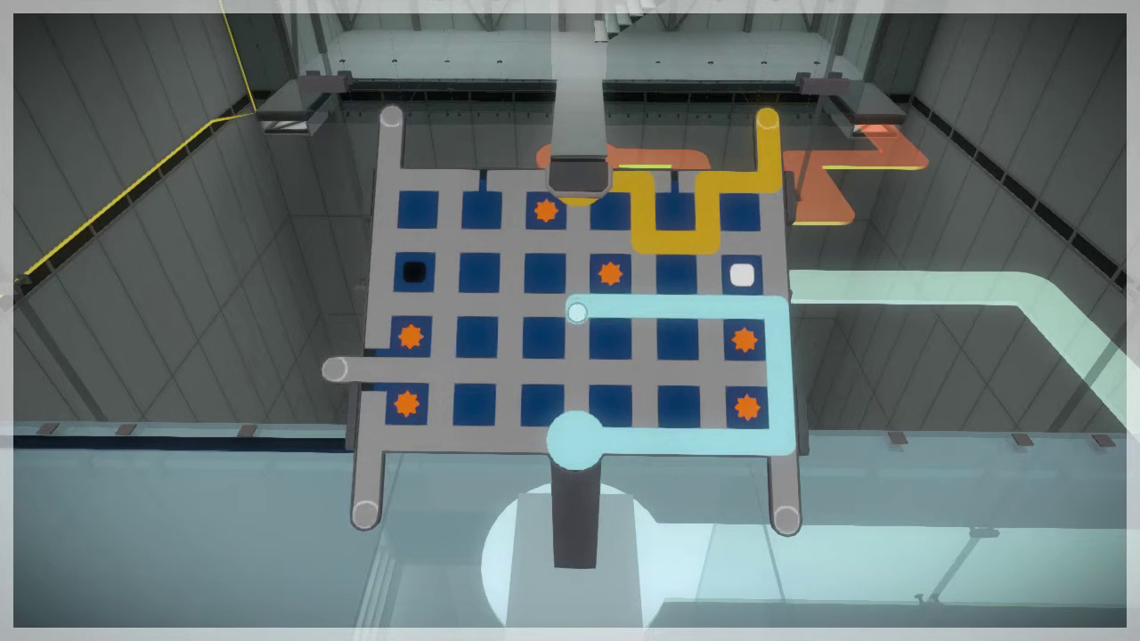
pyautogui.rightClick(576, 313)
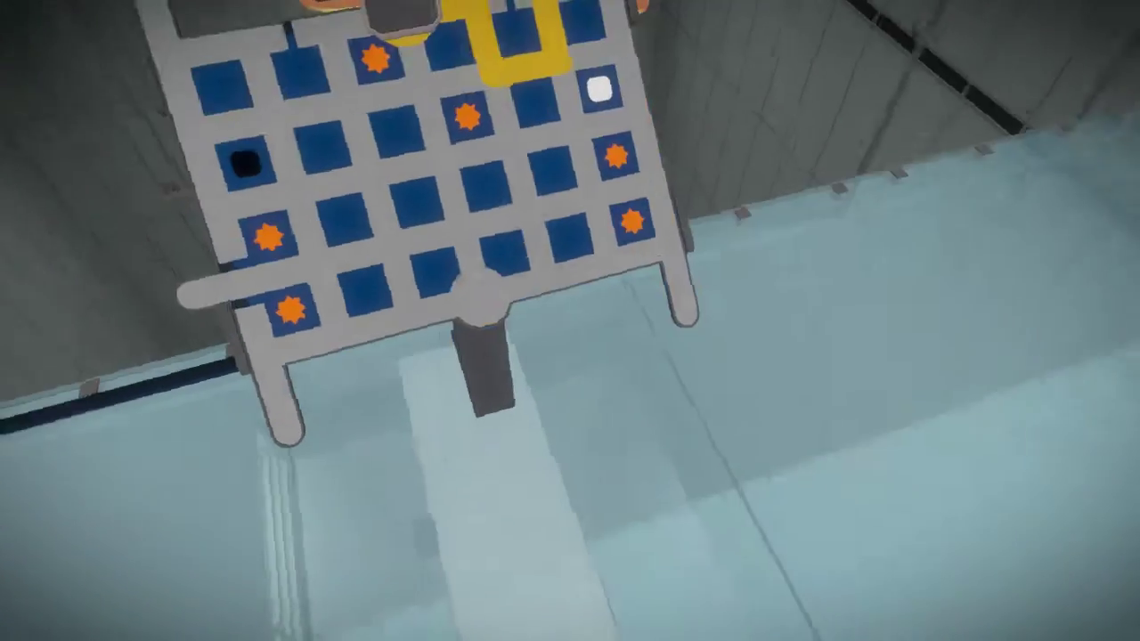
pyautogui.click(570, 321)
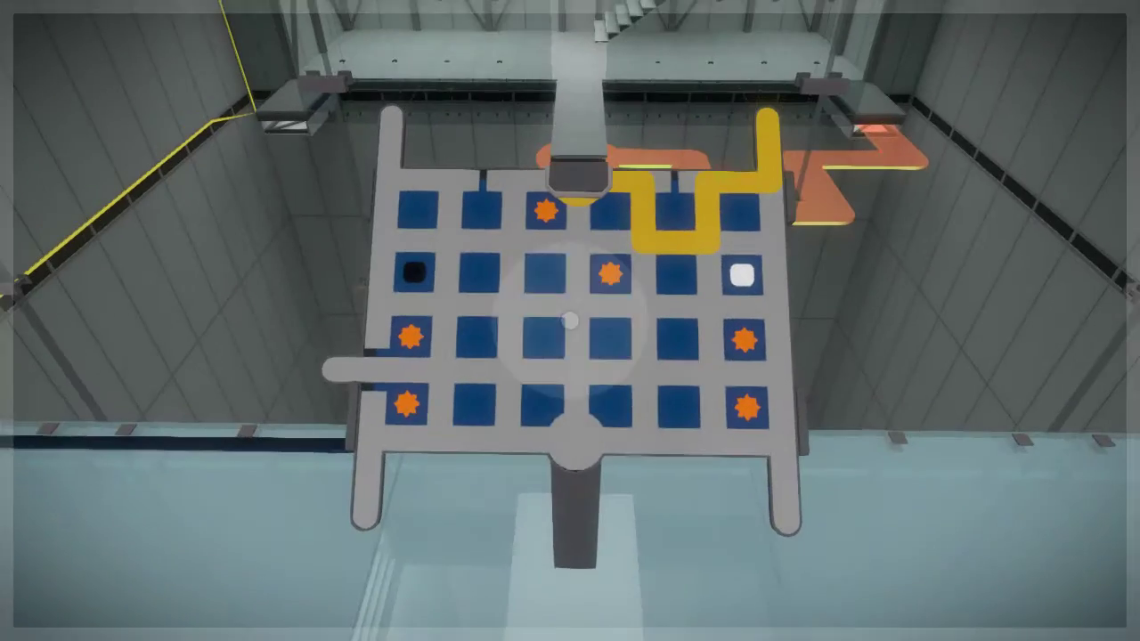
pyautogui.click(584, 441)
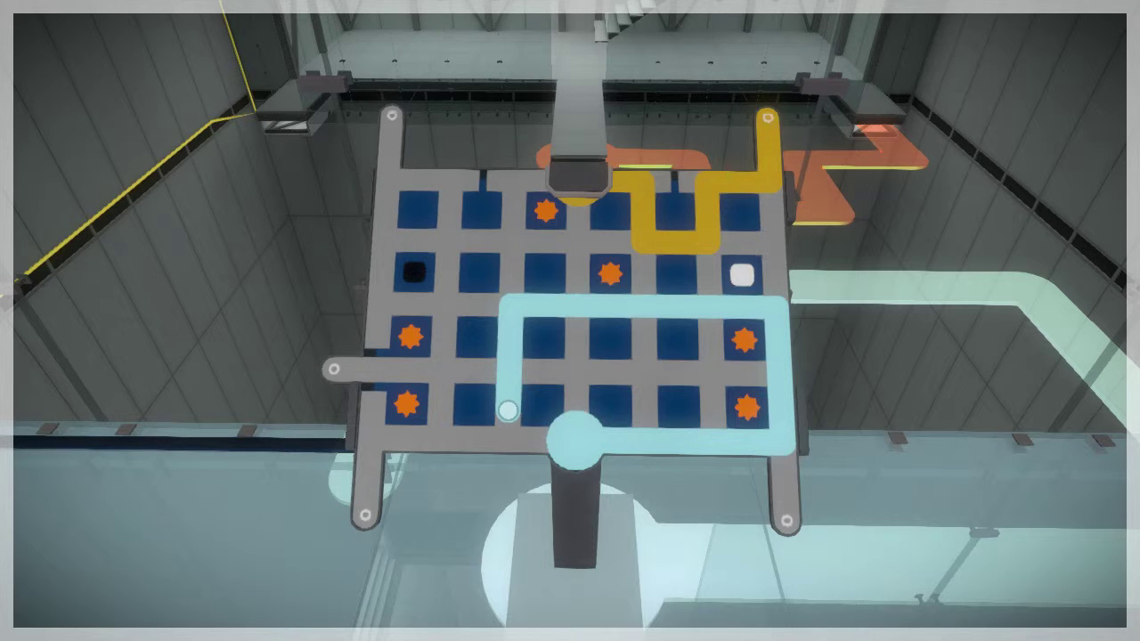
# - Pull the cyan line back toward the start, then extend it along row three toward the left exit
pyautogui.moveTo(507, 409)
pyautogui.mouseDown()
pyautogui.moveTo(507, 311)
pyautogui.moveTo(771, 321)
pyautogui.moveTo(771, 376)
pyautogui.moveTo(710, 358)
pyautogui.moveTo(771, 374)
pyautogui.moveTo(771, 392)
pyautogui.moveTo(656, 374)
pyautogui.moveTo(332, 371)
pyautogui.mouseUp()
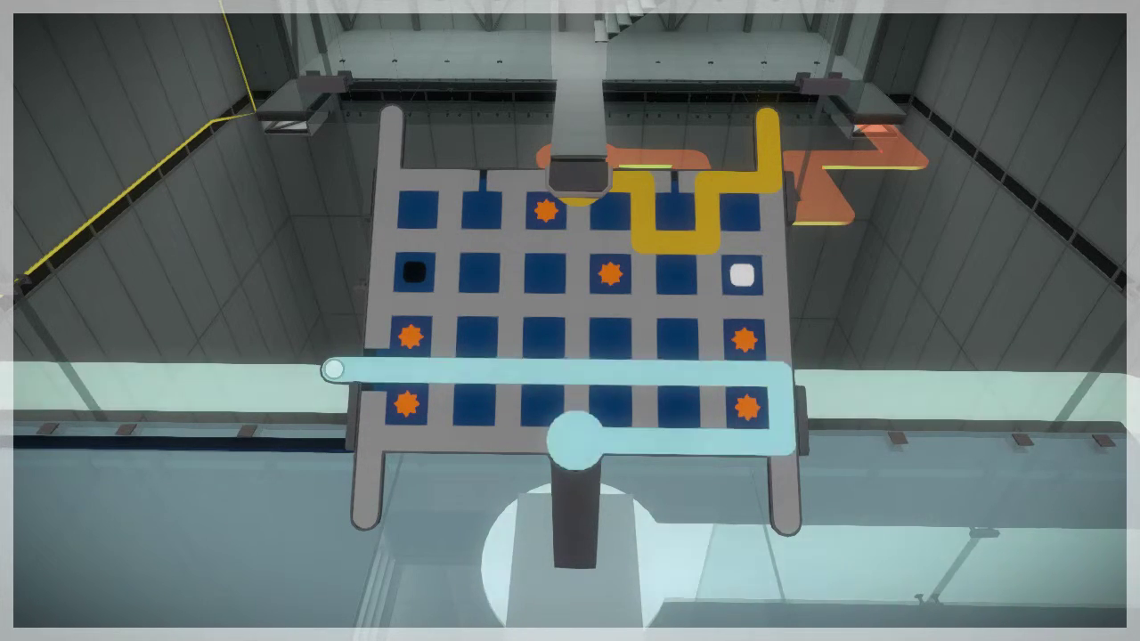
pyautogui.click(333, 369)
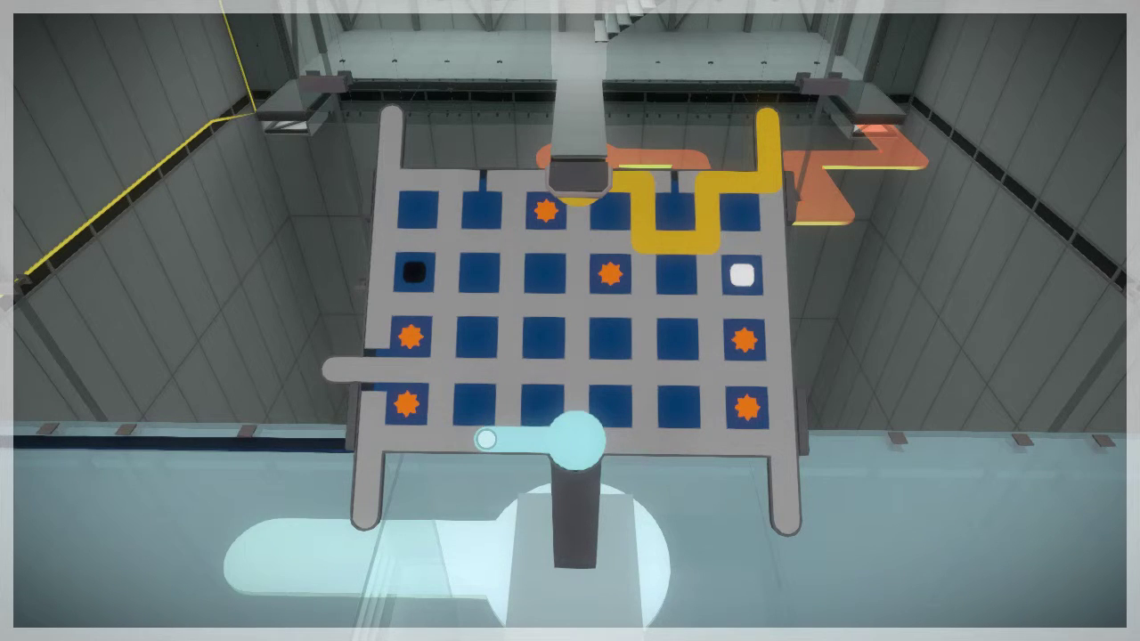
# - Try submitting at the left exit, then start a fresh cyan line from the start node
pyautogui.click(338, 372)
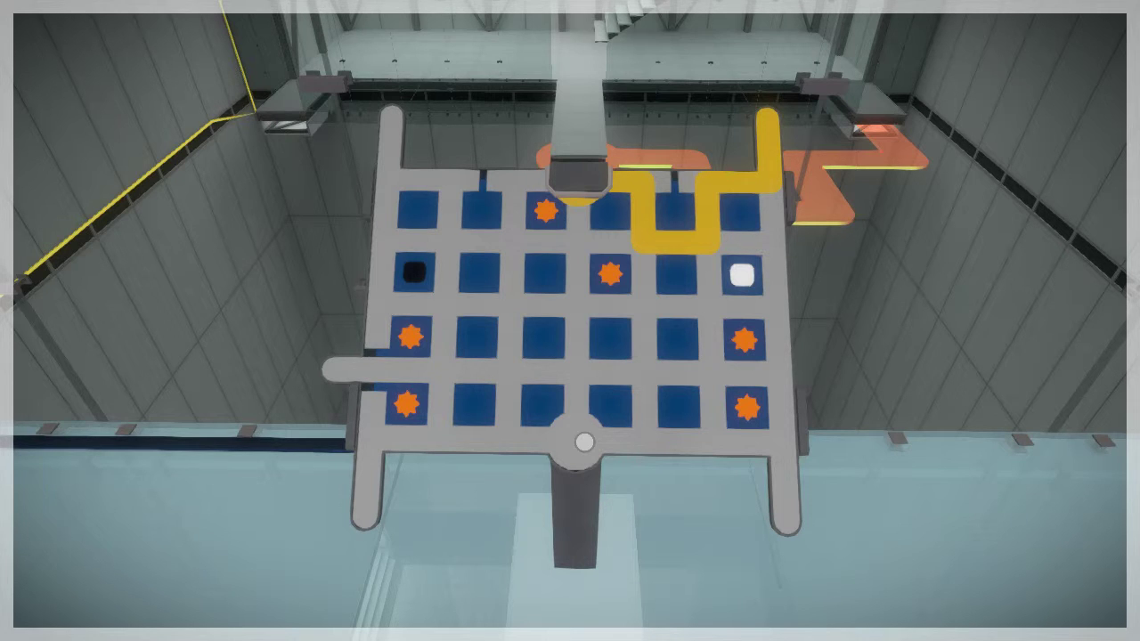
pyautogui.click(583, 442)
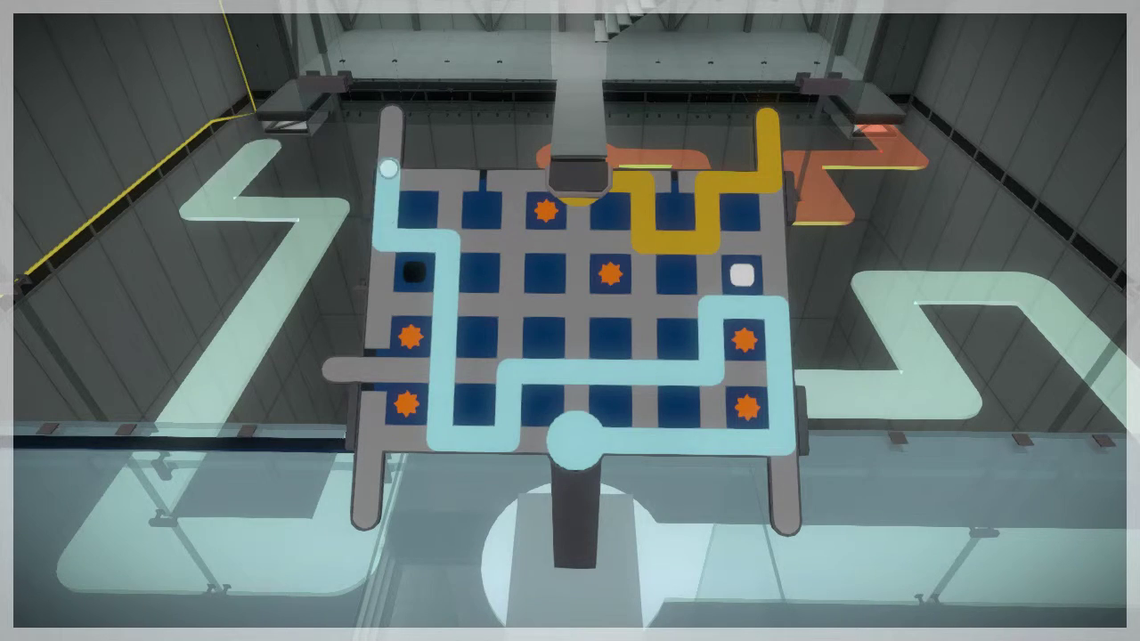
# - Confirm the cyan line at the top-left exit, then redraw and finish the yellow line
pyautogui.click(393, 114)
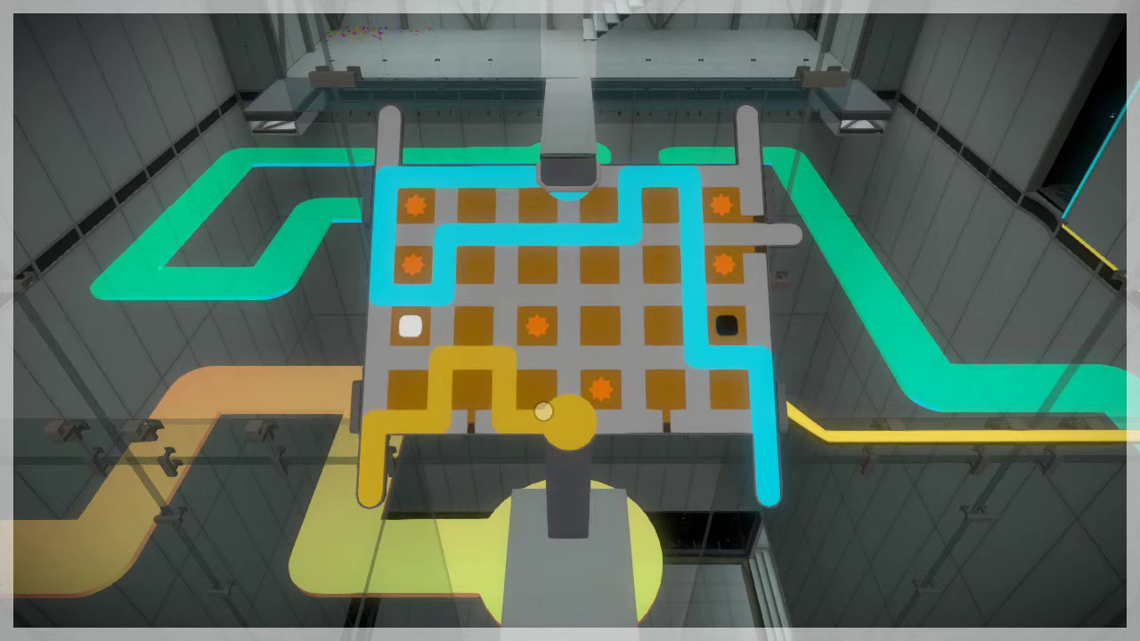
pyautogui.rightClick(543, 411)
pyautogui.click(570, 419)
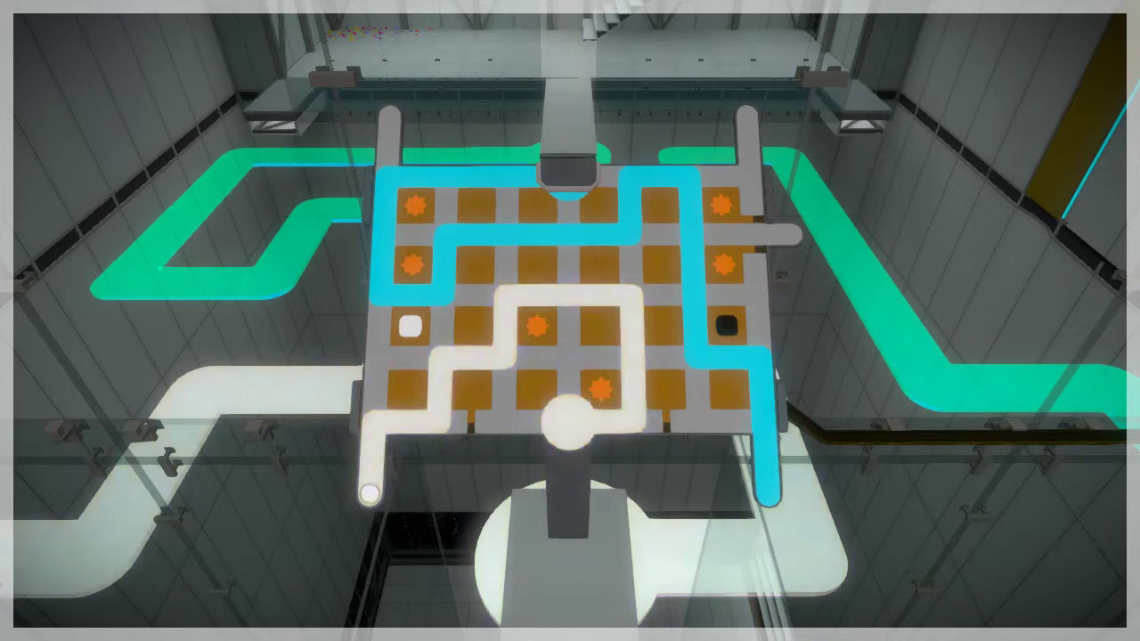
pyautogui.click(370, 491)
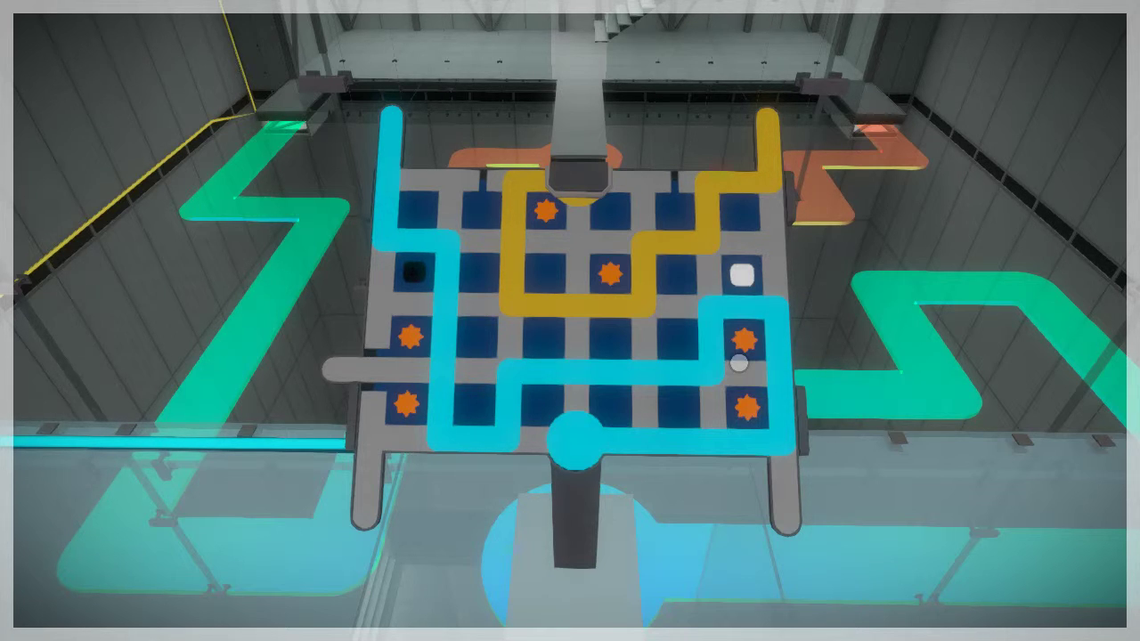
# - Redraw the cyan line around the right column and finish it at the top-left exit
pyautogui.click(576, 437)
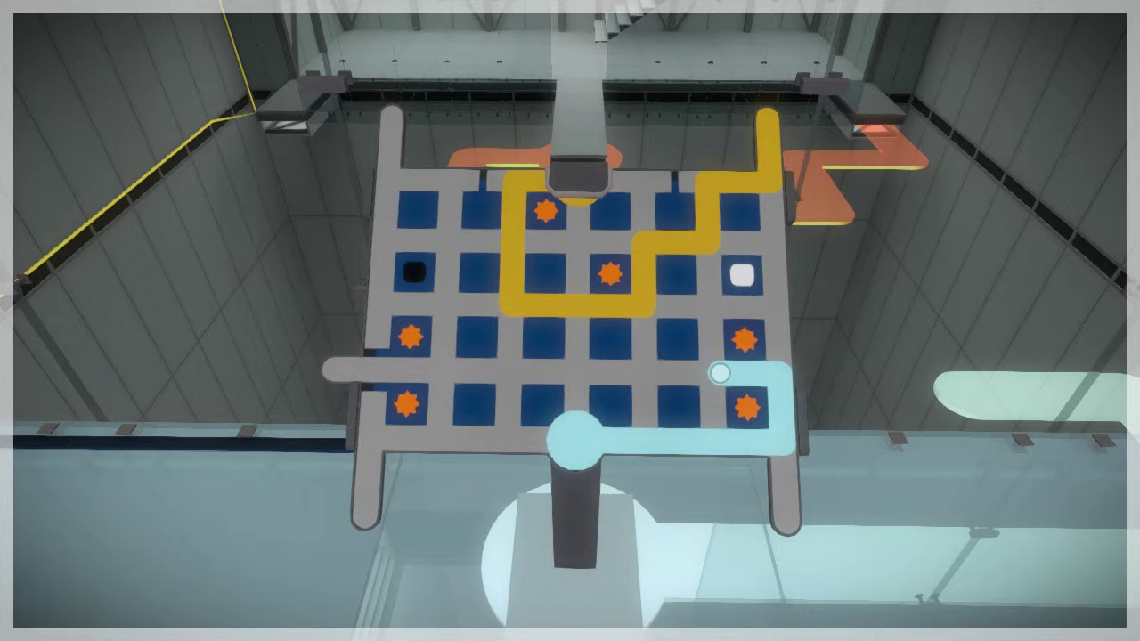
pyautogui.moveTo(721, 374)
pyautogui.mouseDown()
pyautogui.moveTo(577, 372)
pyautogui.moveTo(384, 238)
pyautogui.moveTo(392, 120)
pyautogui.mouseUp()
pyautogui.click(392, 120)
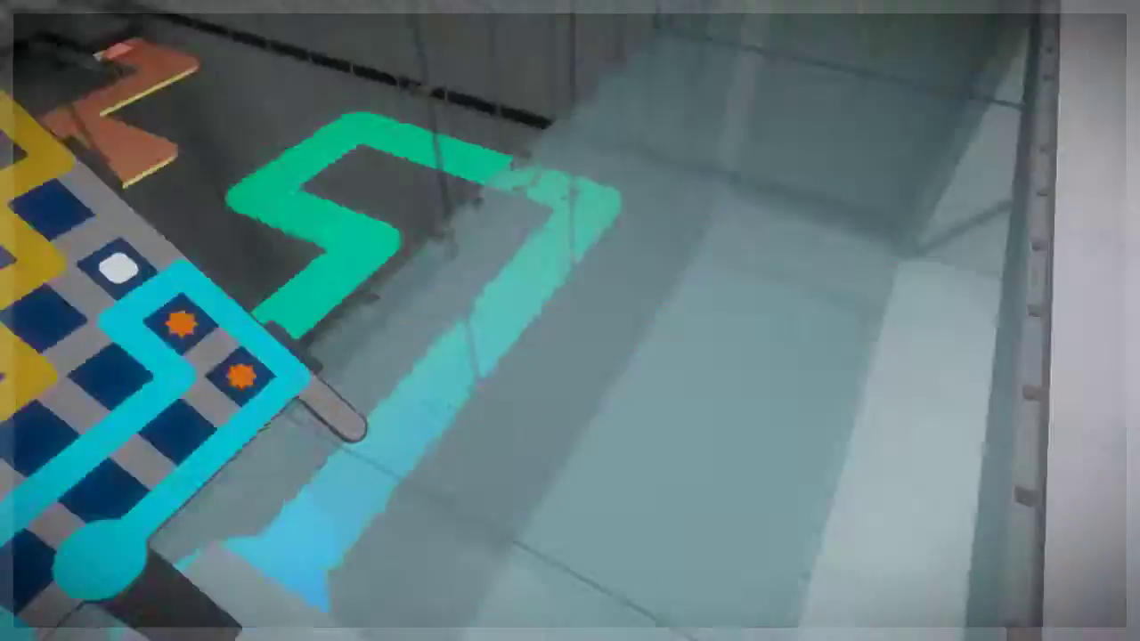
# - Walk down through the glowing-path room, climb the far stairs, and engage the star grid panel
pyautogui.press('w')
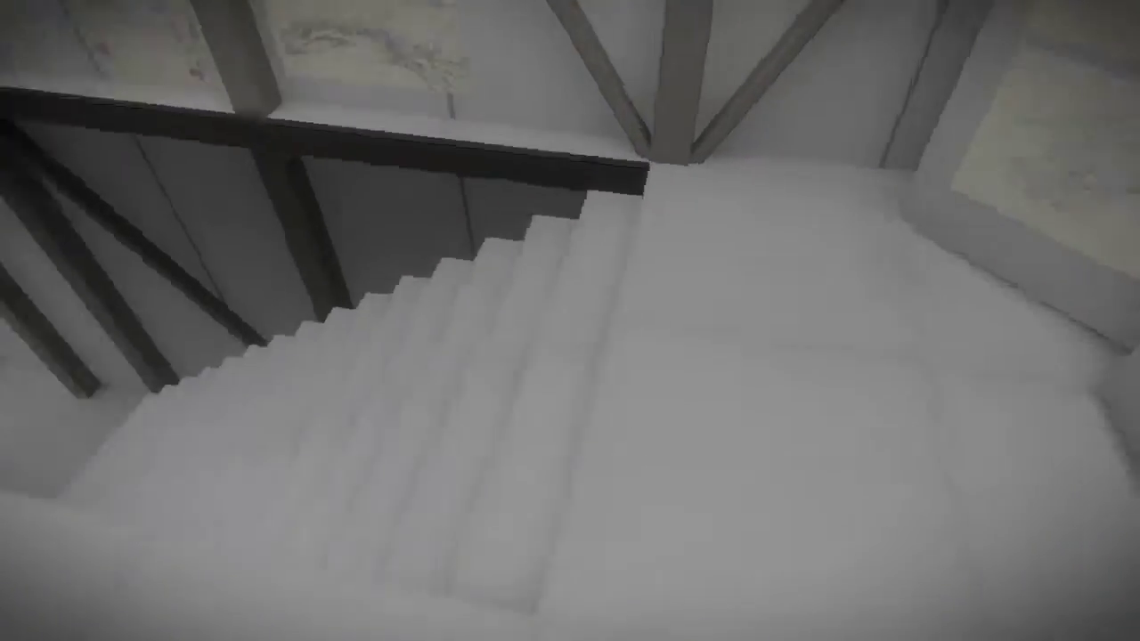
pyautogui.press('w')
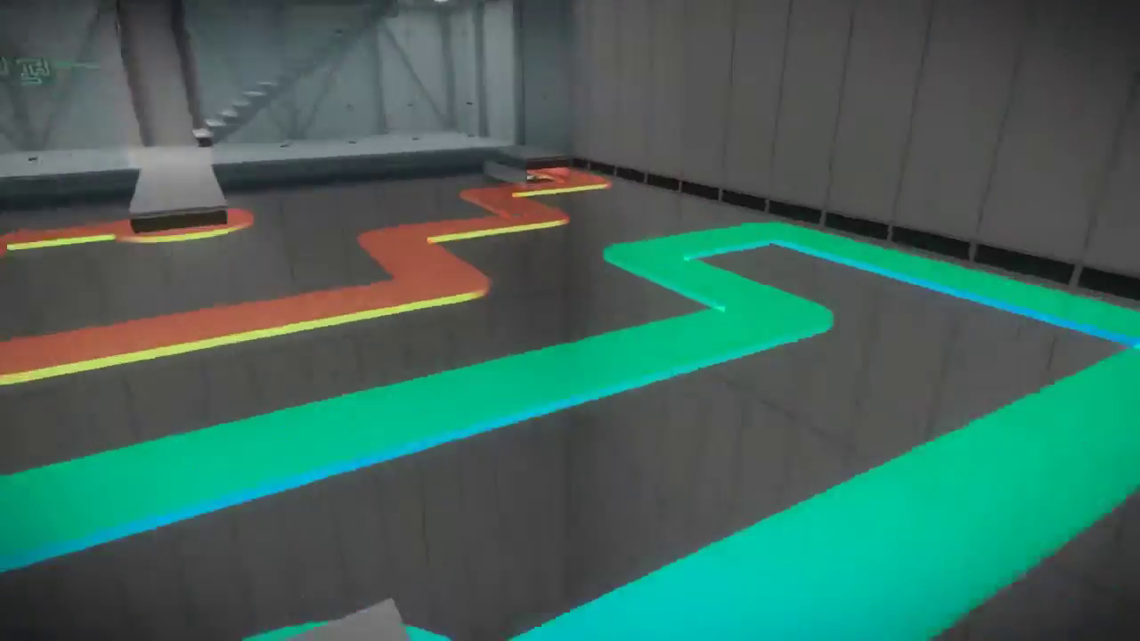
pyautogui.press('w')
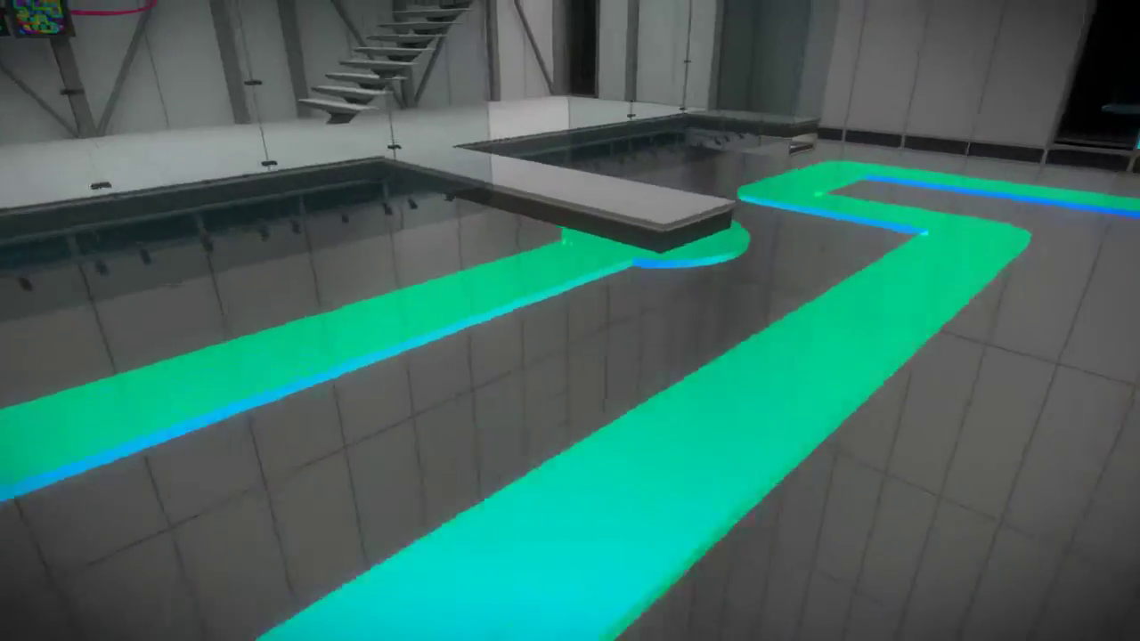
pyautogui.press('w')
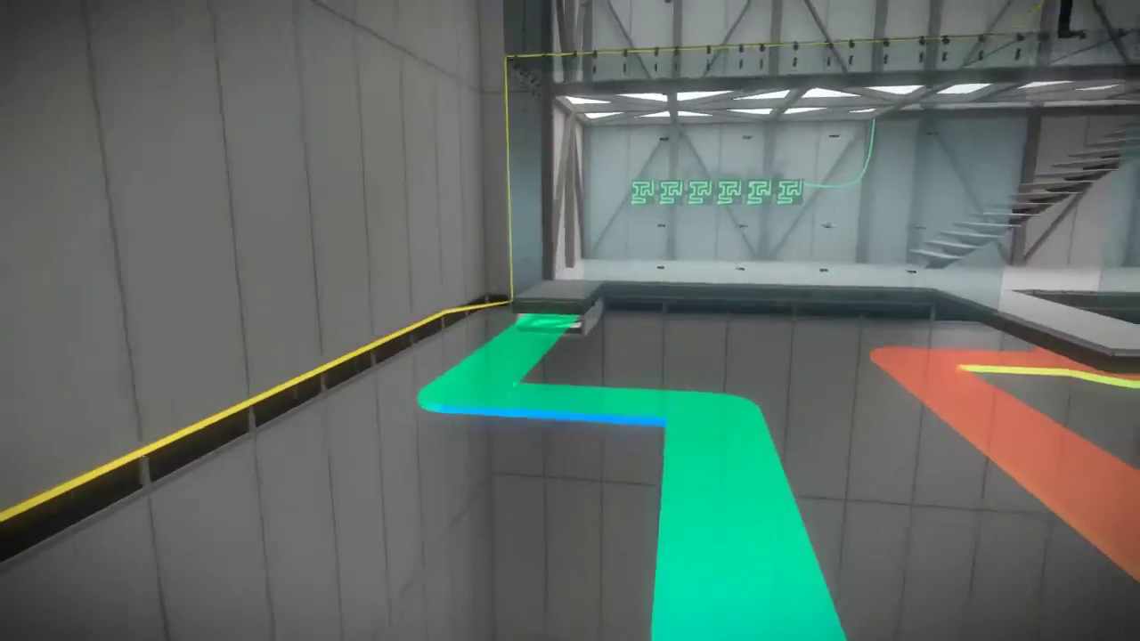
pyautogui.press('w')
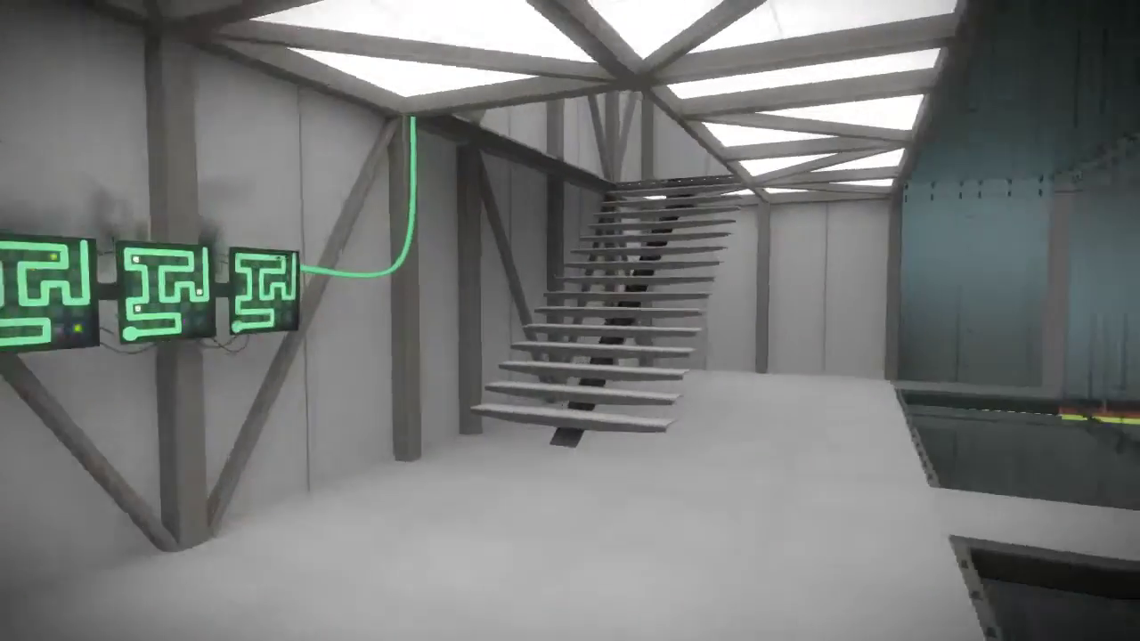
pyautogui.press('w')
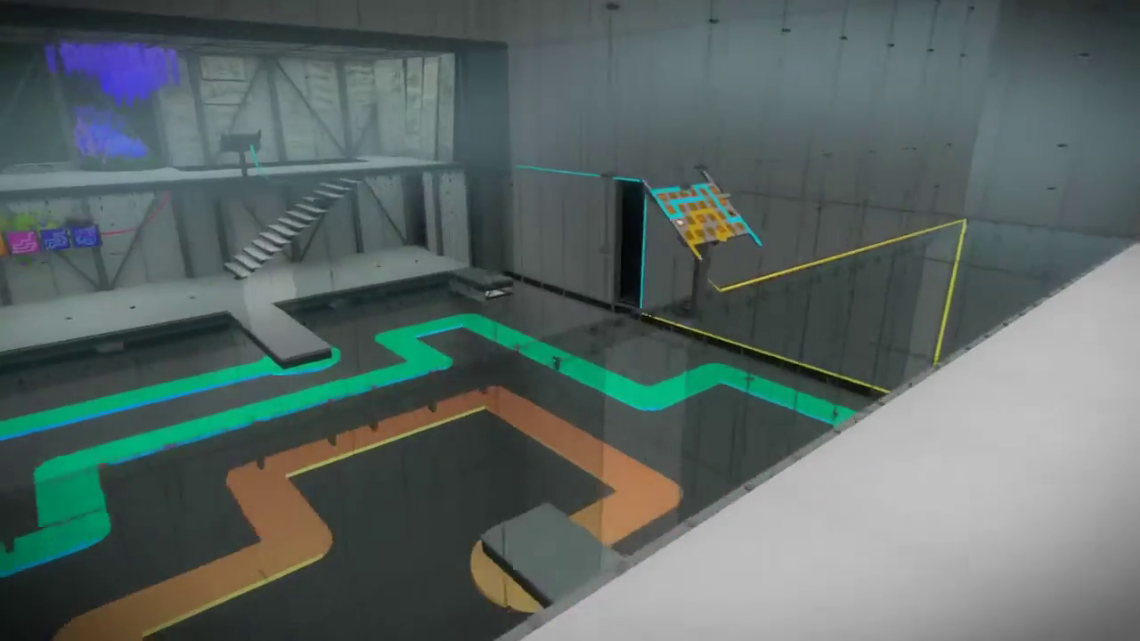
pyautogui.click(703, 214)
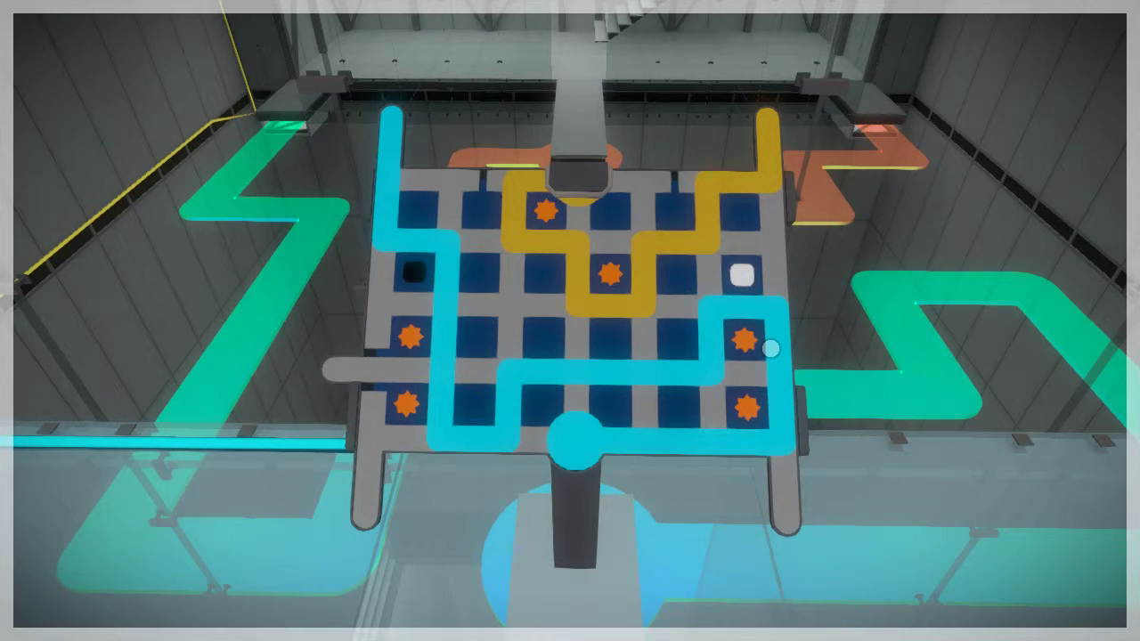
# - Clear the old cyan line and trace a new one ending at the left exit
pyautogui.click(579, 438)
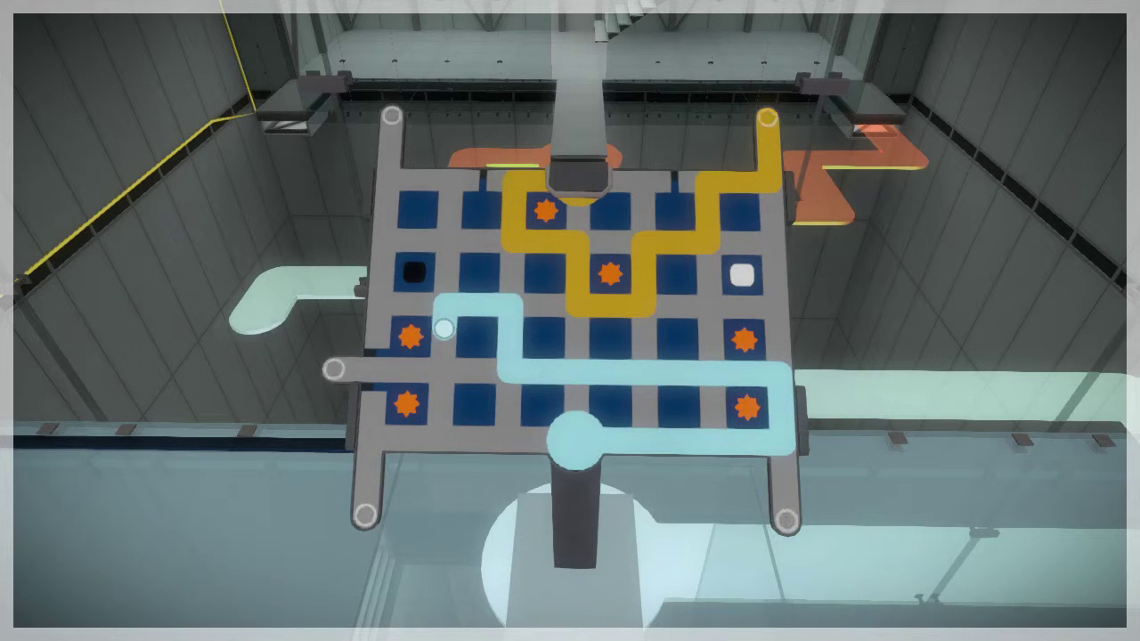
pyautogui.click(334, 371)
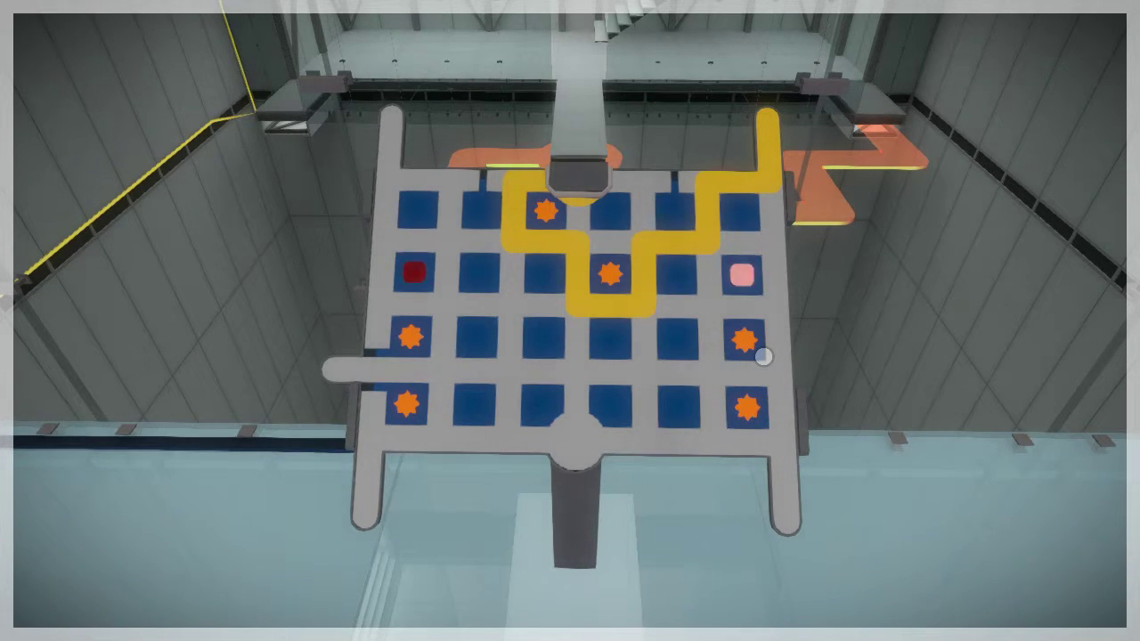
# - Draw a cyan path left and up two cells, then abandon it
pyautogui.click(570, 434)
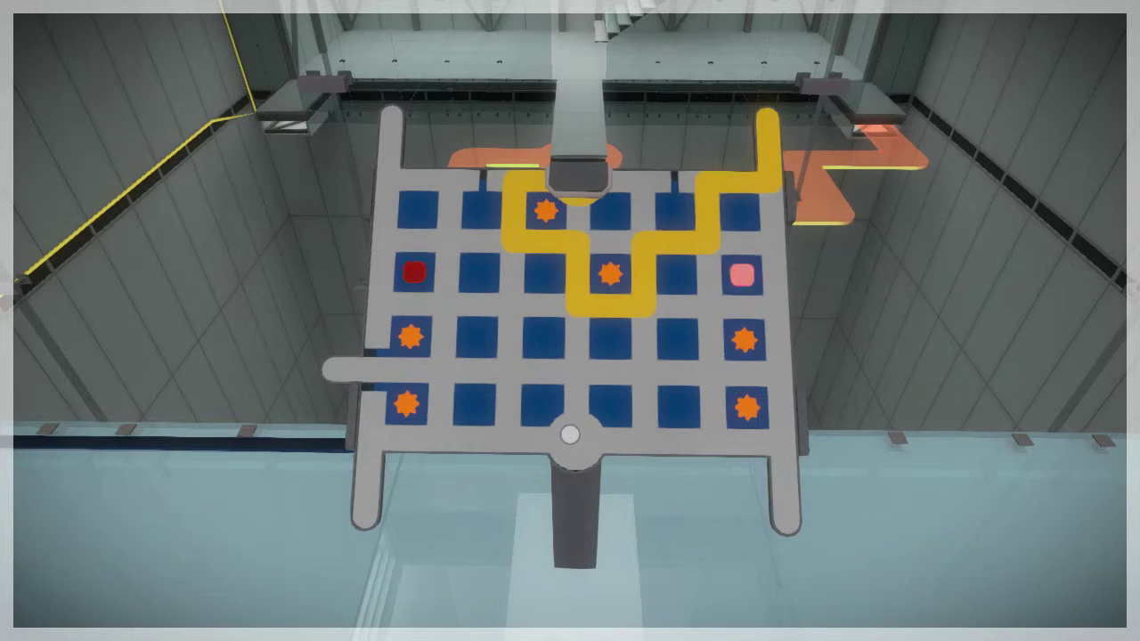
pyautogui.click(570, 434)
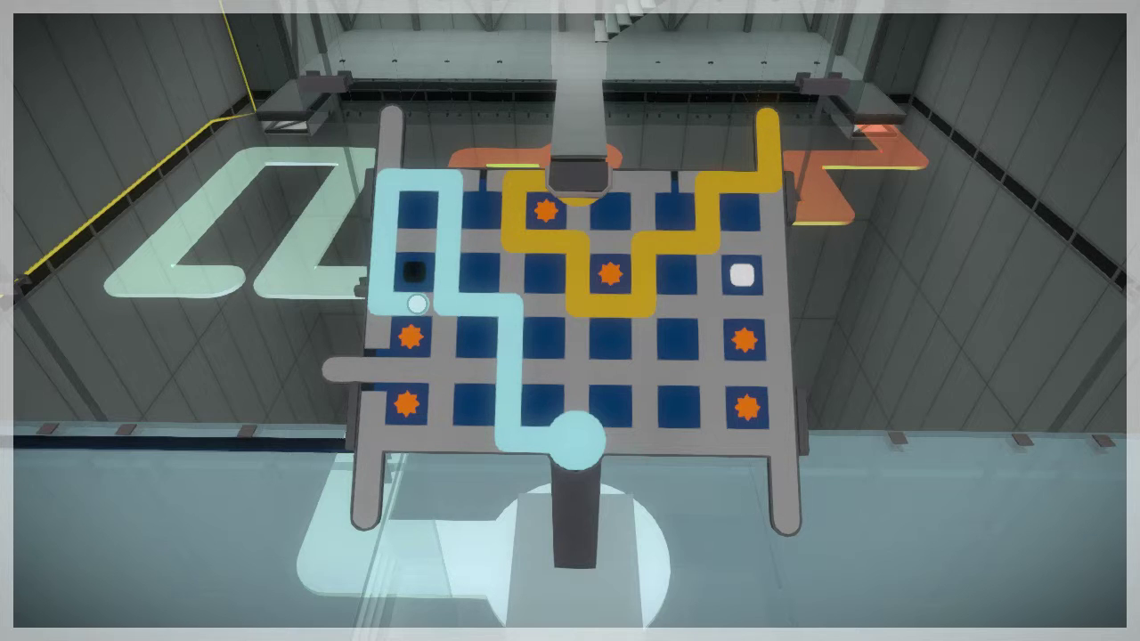
pyautogui.rightClick(579, 437)
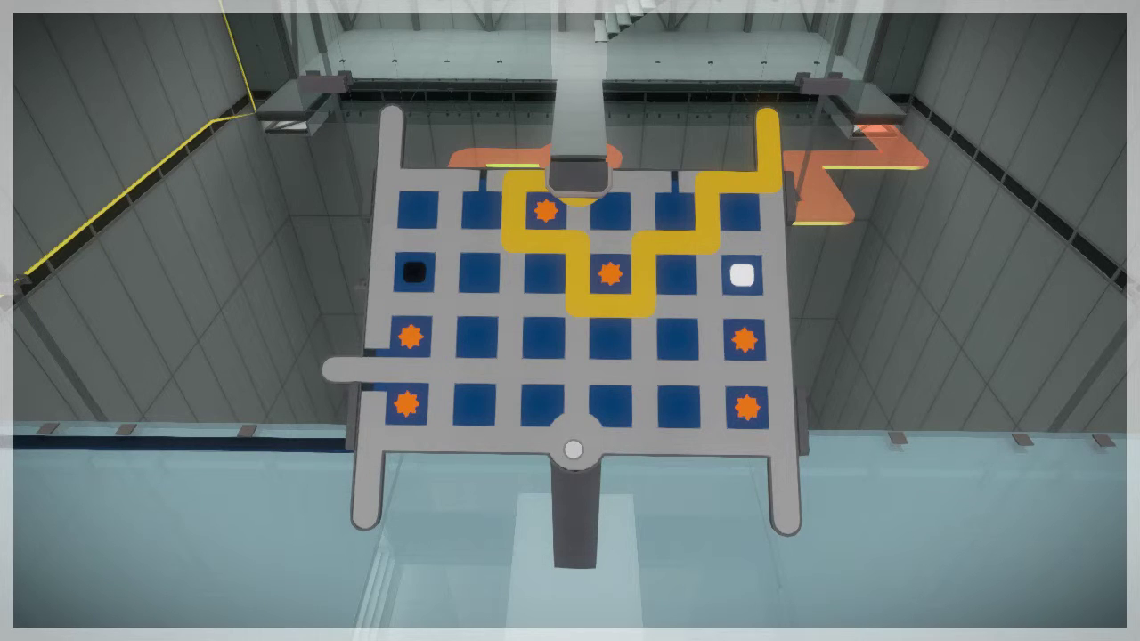
# - Trace a path along the bottom and right edges and steer it toward the top-left exit
pyautogui.click(572, 454)
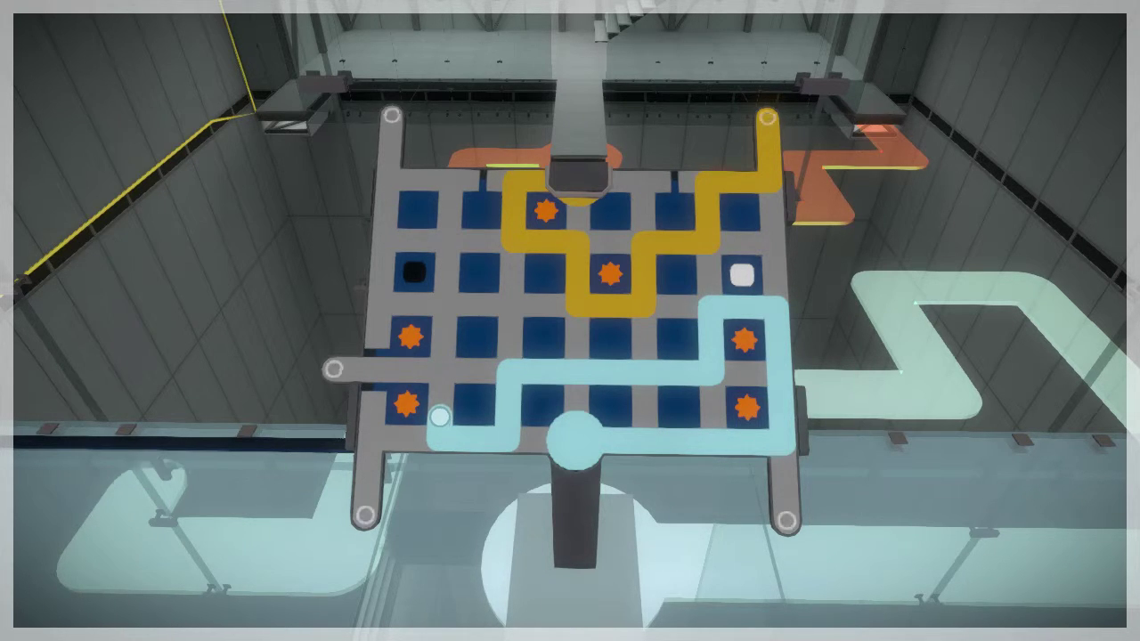
pyautogui.click(334, 369)
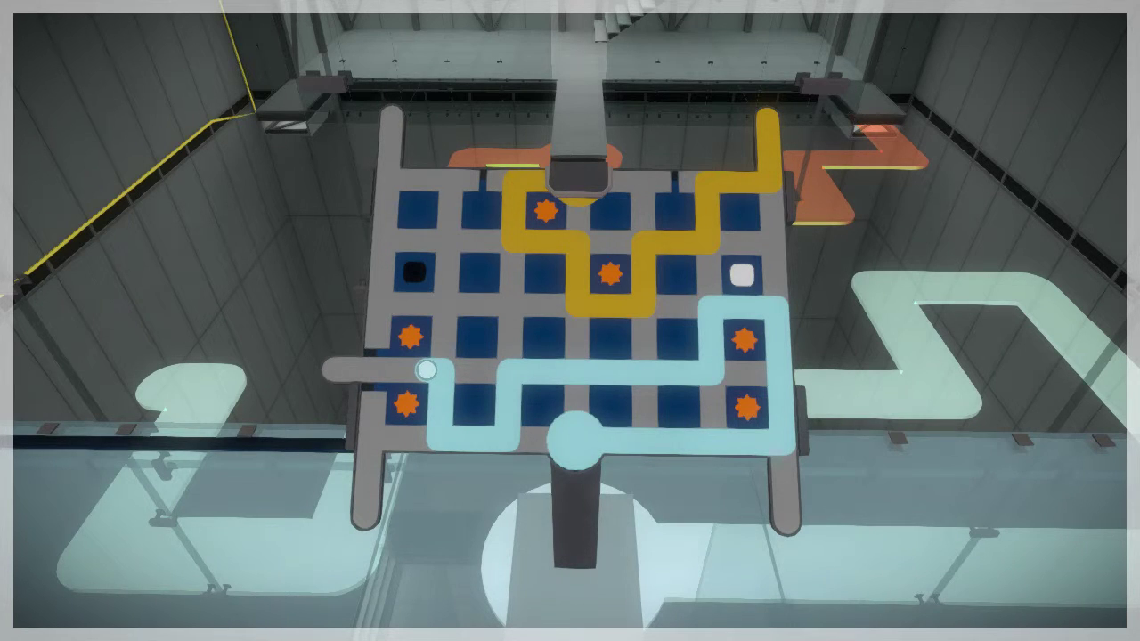
pyautogui.moveTo(485, 440)
pyautogui.mouseDown()
pyautogui.moveTo(468, 372)
pyautogui.moveTo(378, 337)
pyautogui.moveTo(447, 264)
pyautogui.mouseUp()
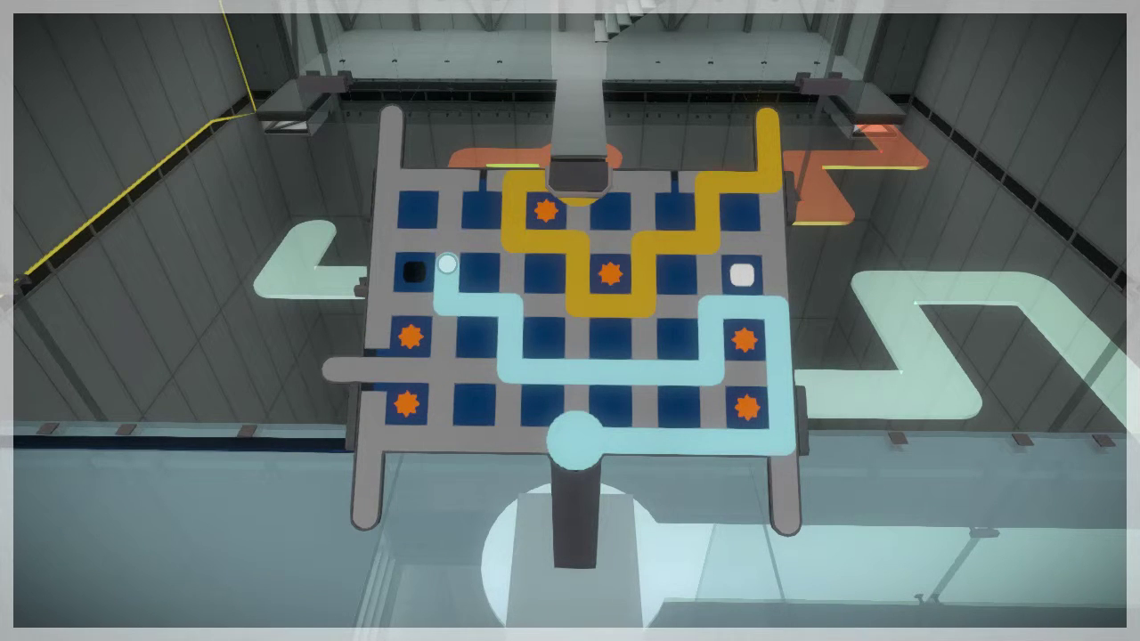
pyautogui.moveTo(446, 265)
pyautogui.mouseDown()
pyautogui.moveTo(508, 401)
pyautogui.moveTo(415, 303)
pyautogui.moveTo(394, 122)
pyautogui.mouseUp()
# - Trace a cyan path from the bottom start, up the right column, to the top-left exit
pyautogui.click(394, 122)
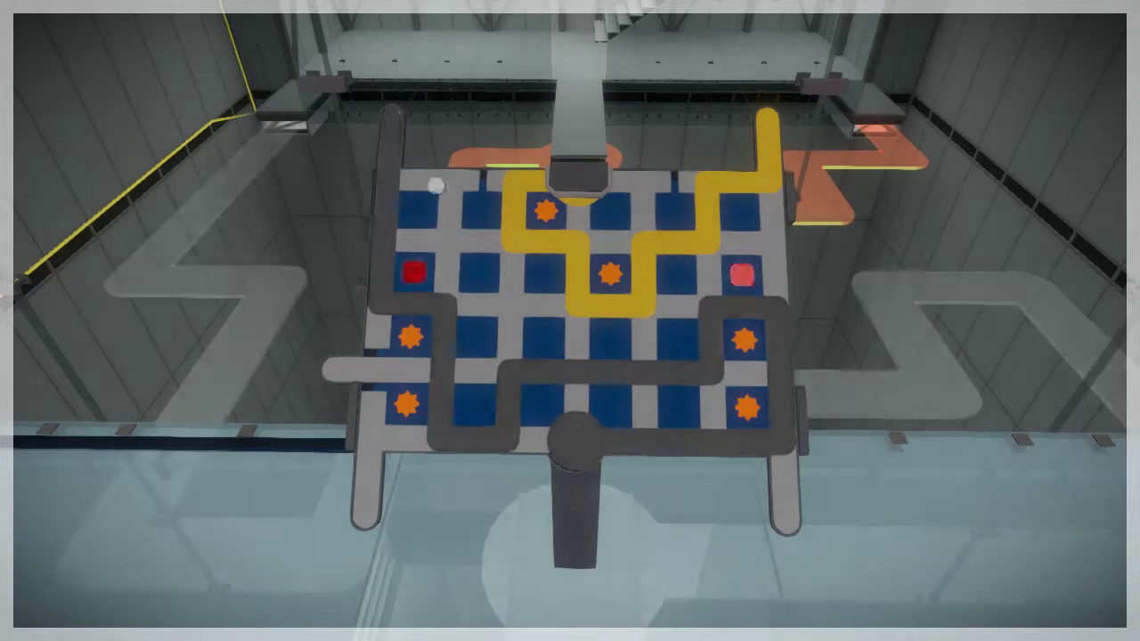
pyautogui.click(576, 441)
pyautogui.moveTo(575, 440)
pyautogui.mouseDown()
pyautogui.moveTo(657, 372)
pyautogui.moveTo(339, 372)
pyautogui.moveTo(467, 438)
pyautogui.moveTo(445, 419)
pyautogui.moveTo(445, 260)
pyautogui.moveTo(392, 116)
pyautogui.mouseUp()
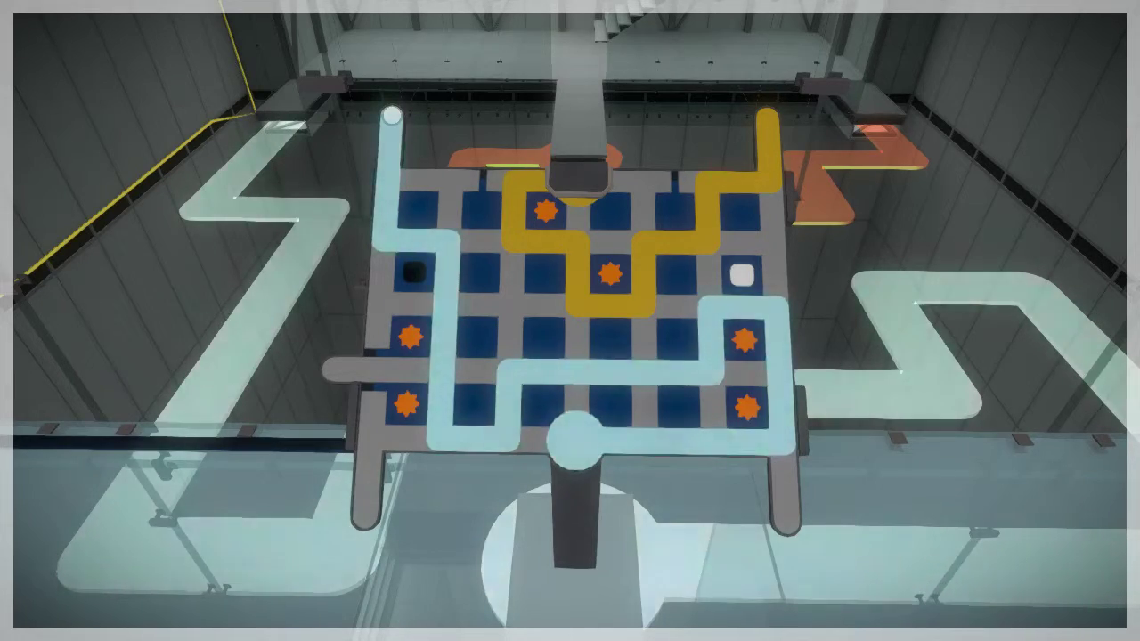
pyautogui.click(570, 321)
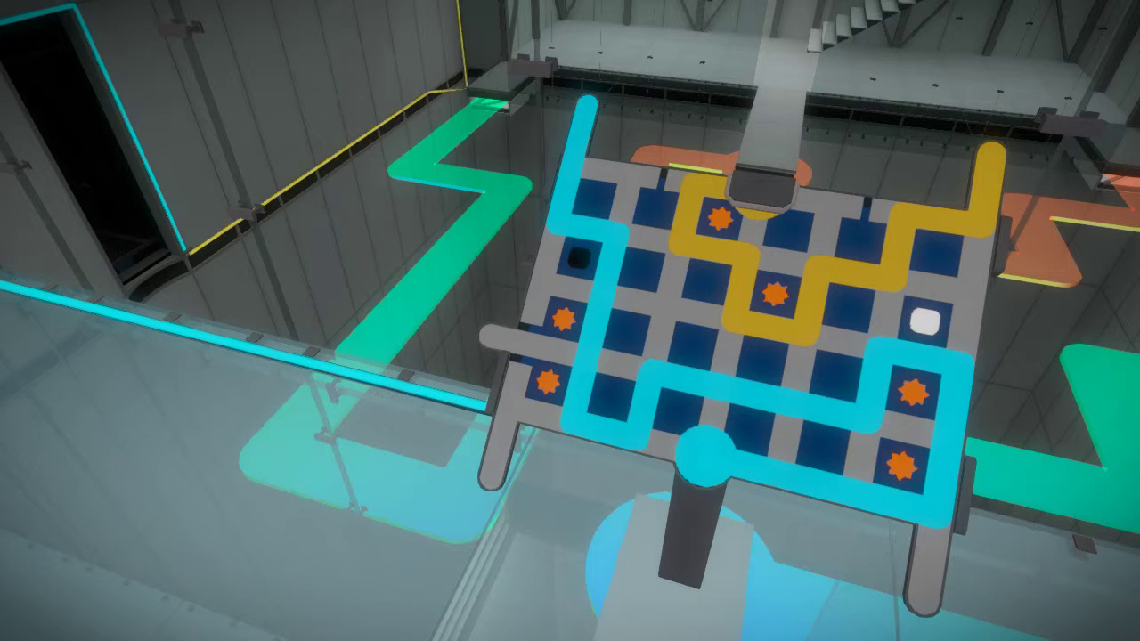
pyautogui.click(712, 338)
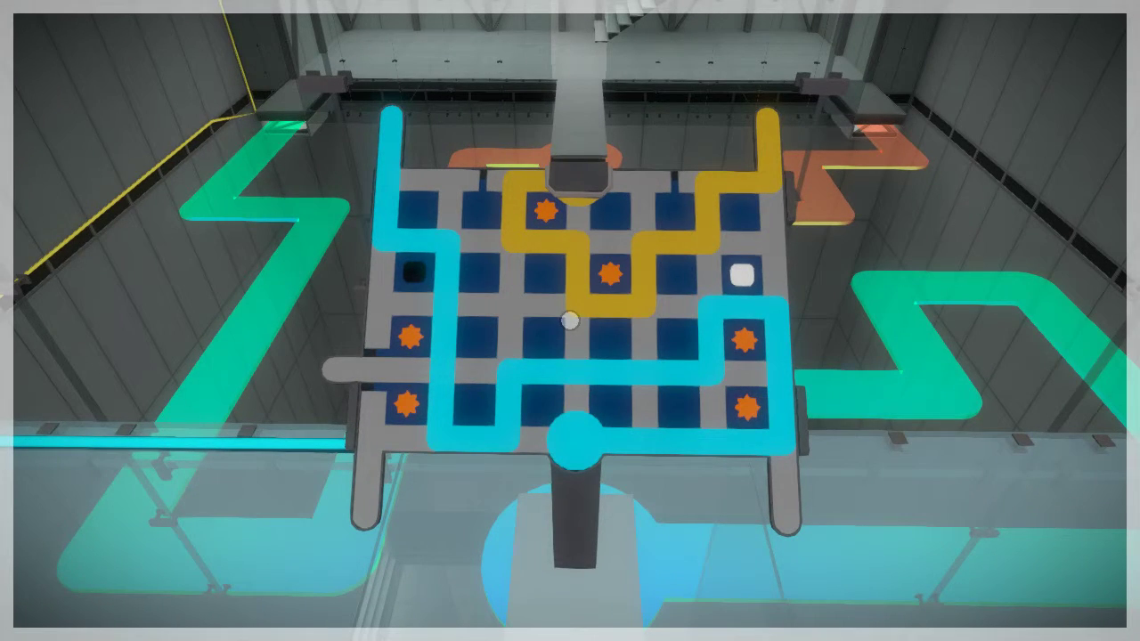
# - Clear the old line and redraw the path from the bottom start to the top-left exit
pyautogui.click(569, 437)
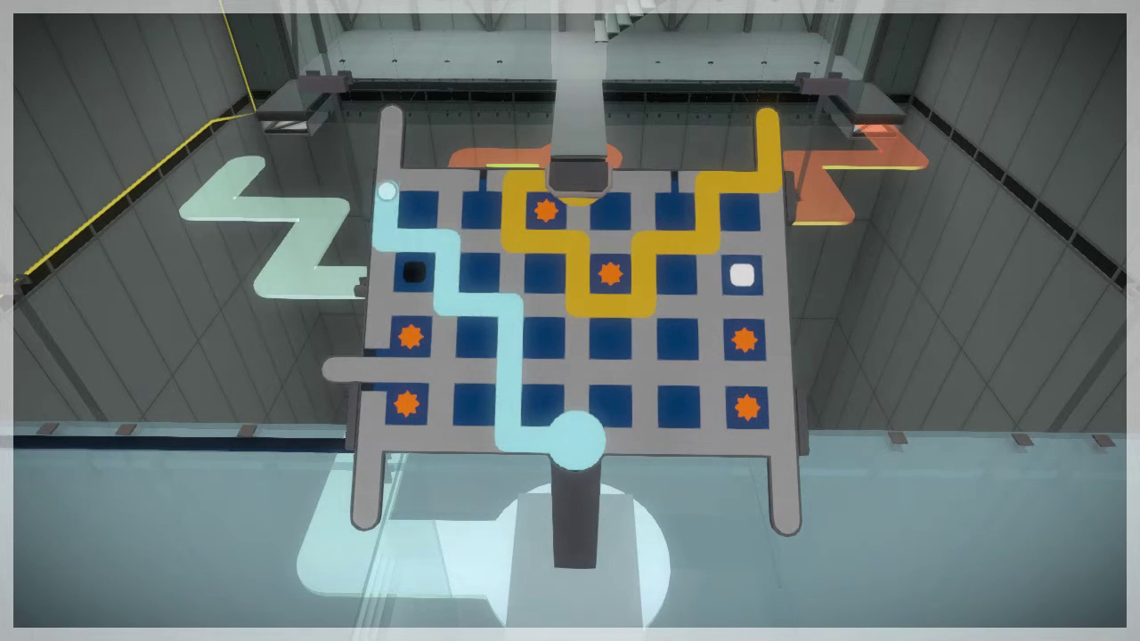
pyautogui.click(391, 116)
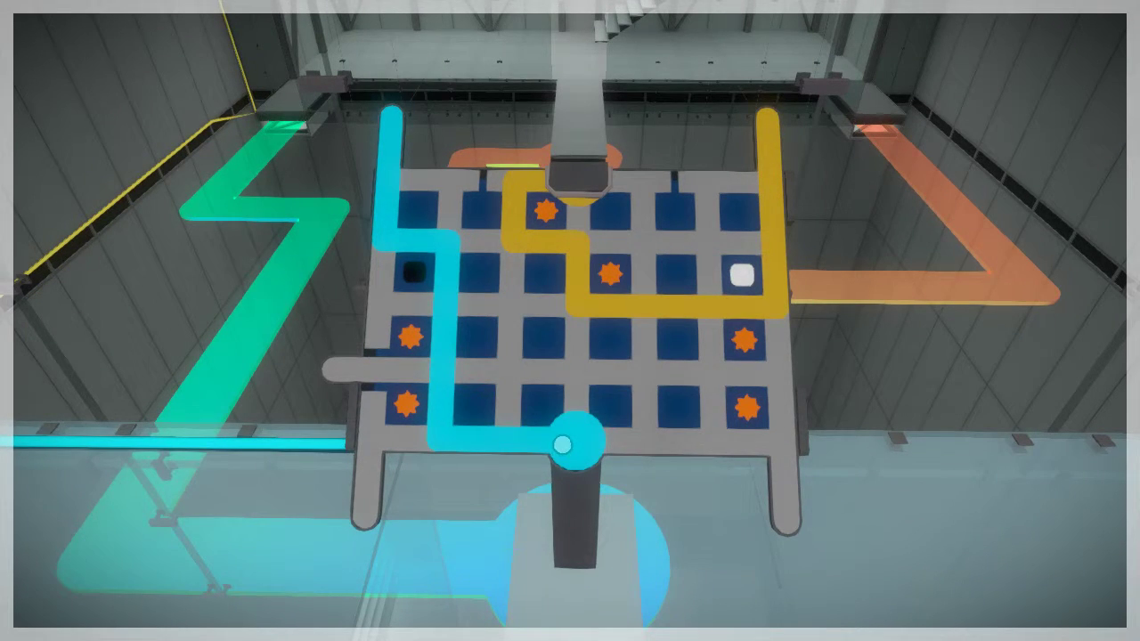
# - Draw a new line from the start node along the bottom edge of the star panel
pyautogui.moveTo(590, 440); pyautogui.dragTo(779, 398)
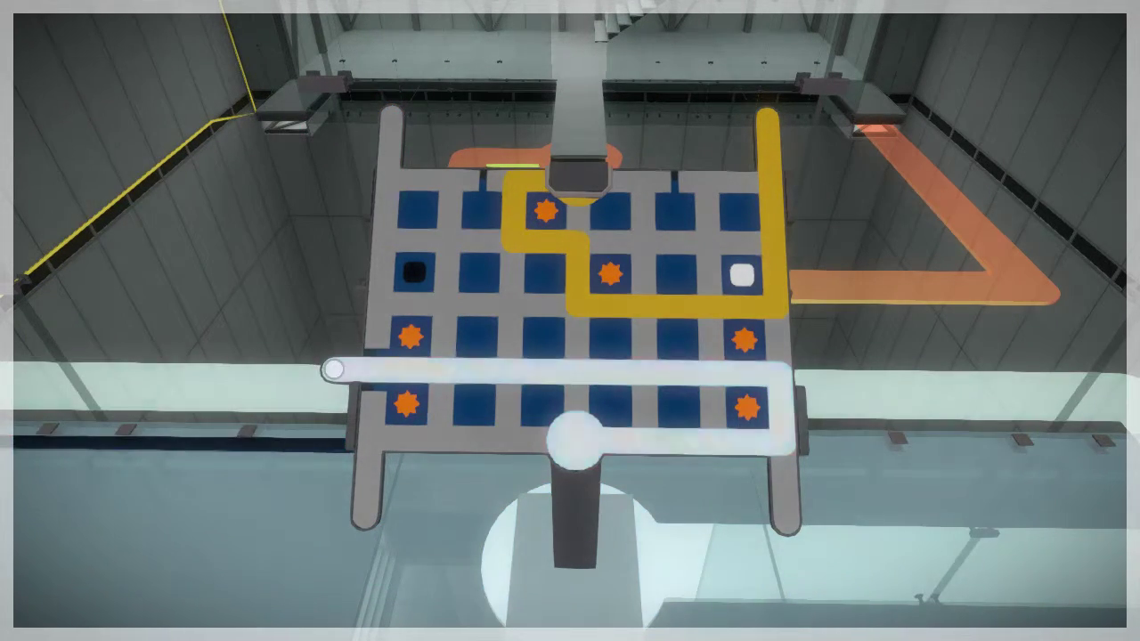